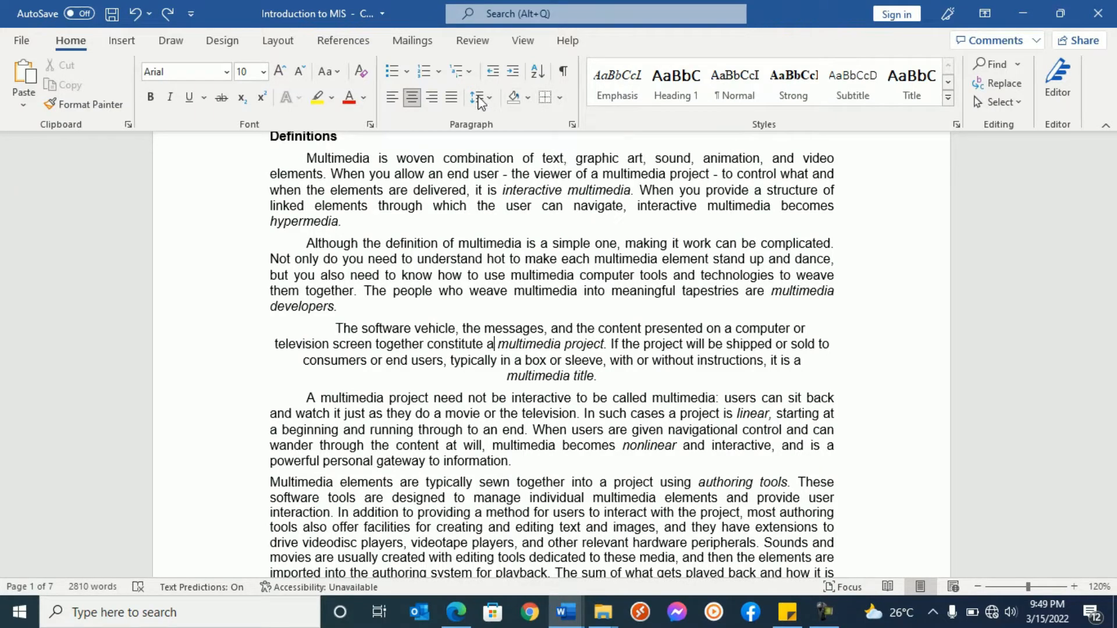
click(224, 42)
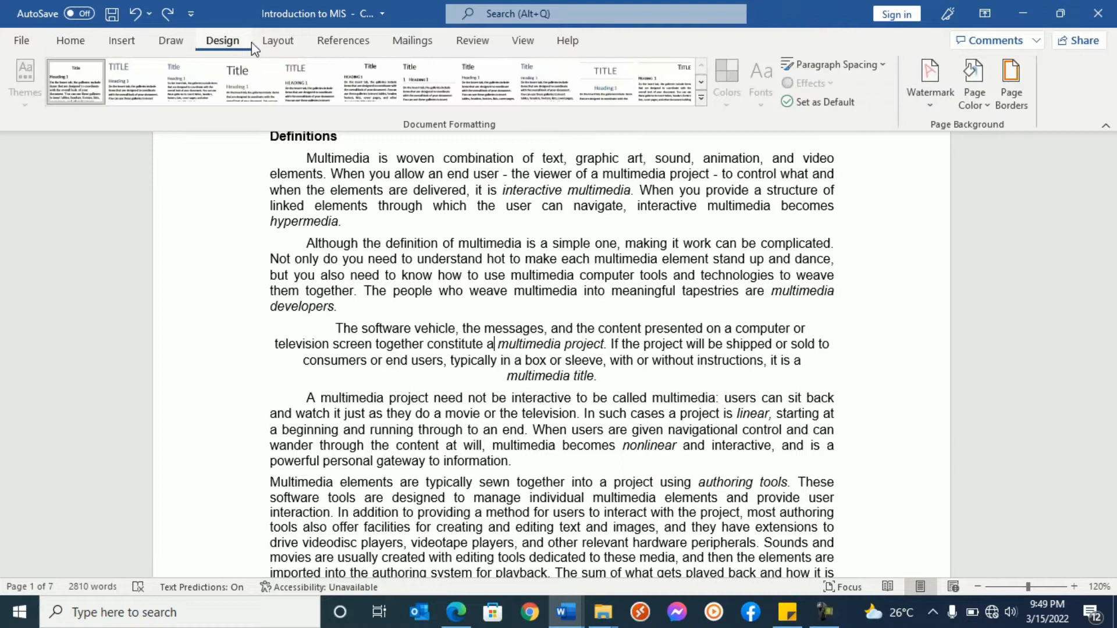
click(1013, 82)
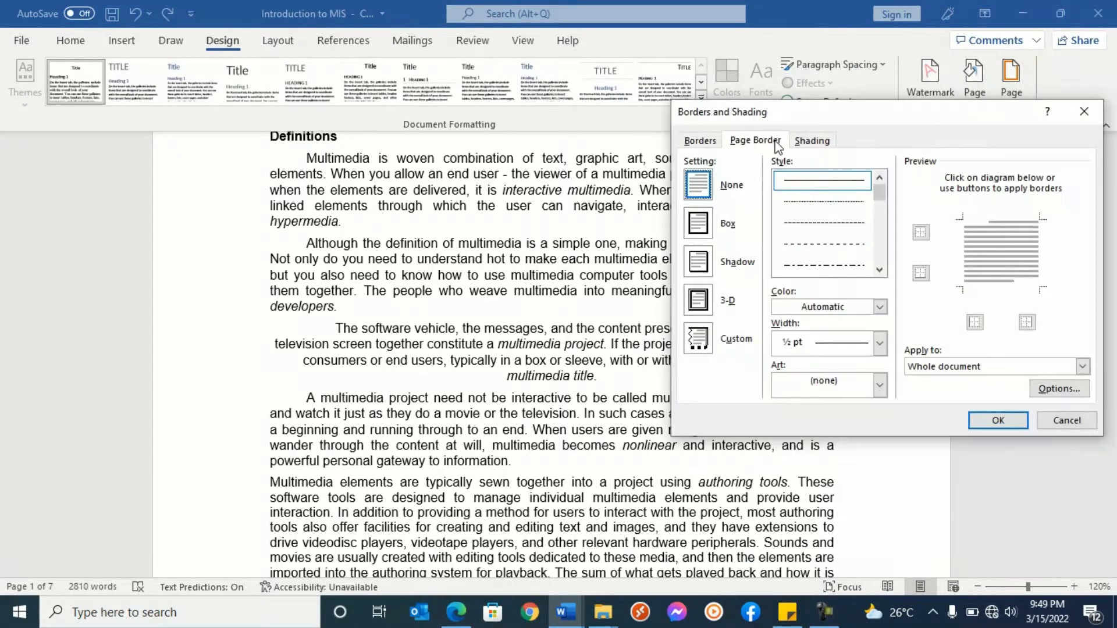
click(1099, 117)
click(72, 42)
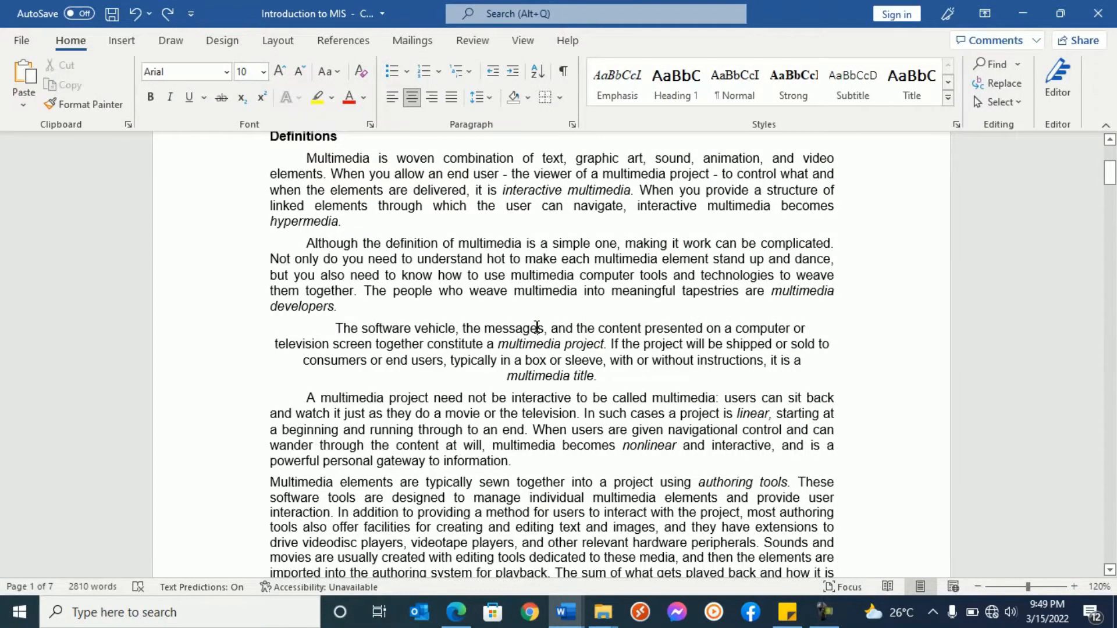
- Apply all borders to the centered paragraph beginning "The software vehicle, the messages"
click(563, 343)
click(559, 97)
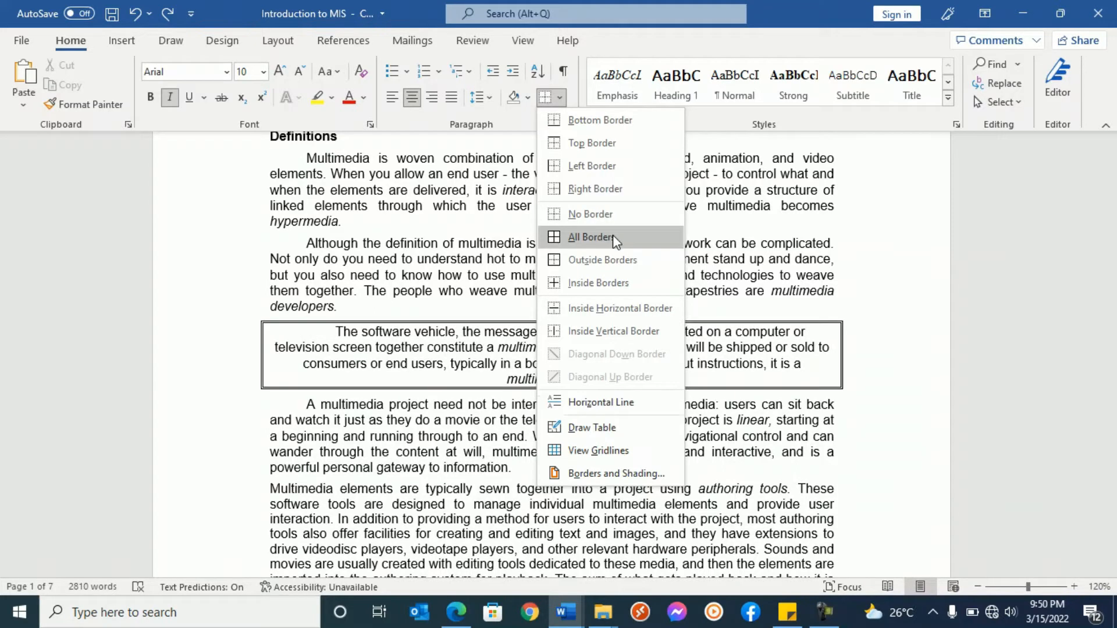
click(614, 239)
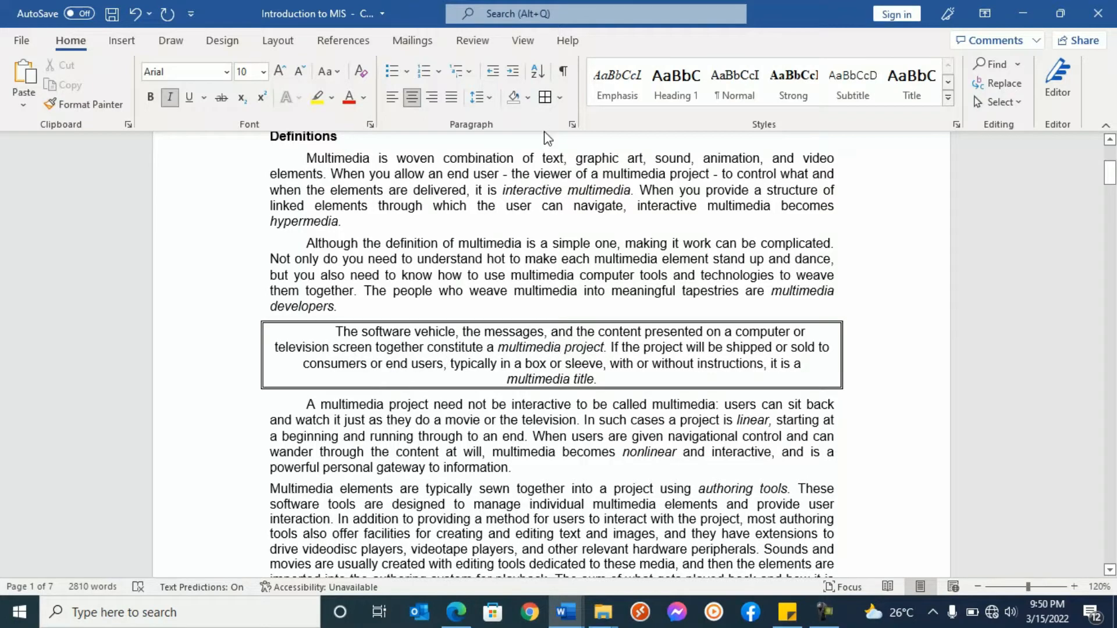
- Remove the borders from the centered "The software vehicle" paragraph by choosing No Border
click(558, 98)
click(556, 98)
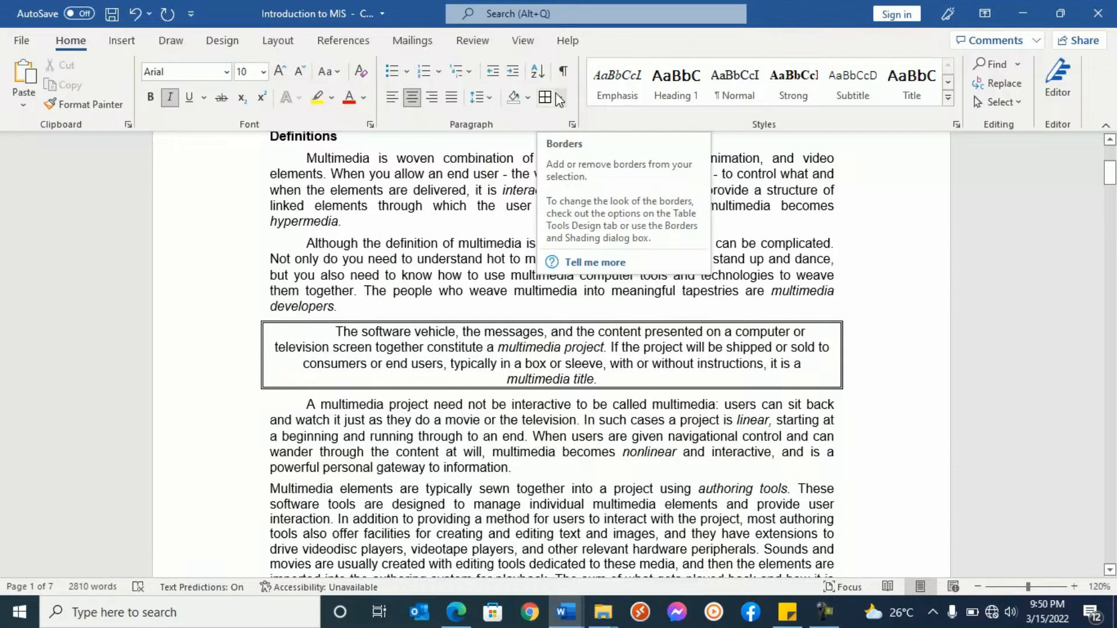
click(558, 97)
click(572, 215)
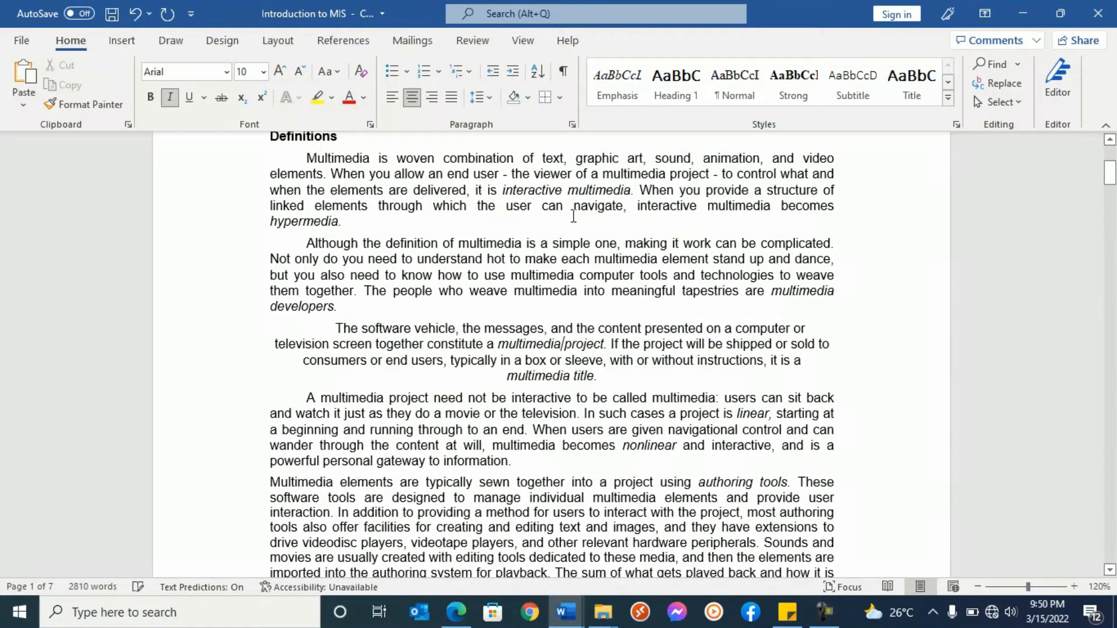
- Shade the centered "The software vehicle" paragraph light blue and apply all borders around it
click(528, 98)
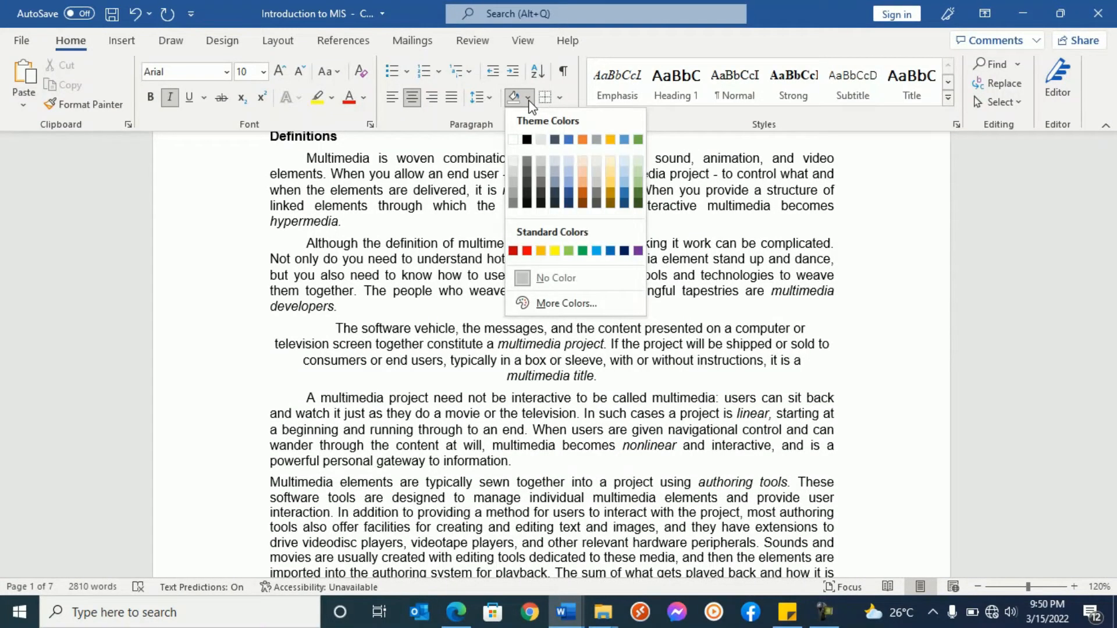
click(570, 168)
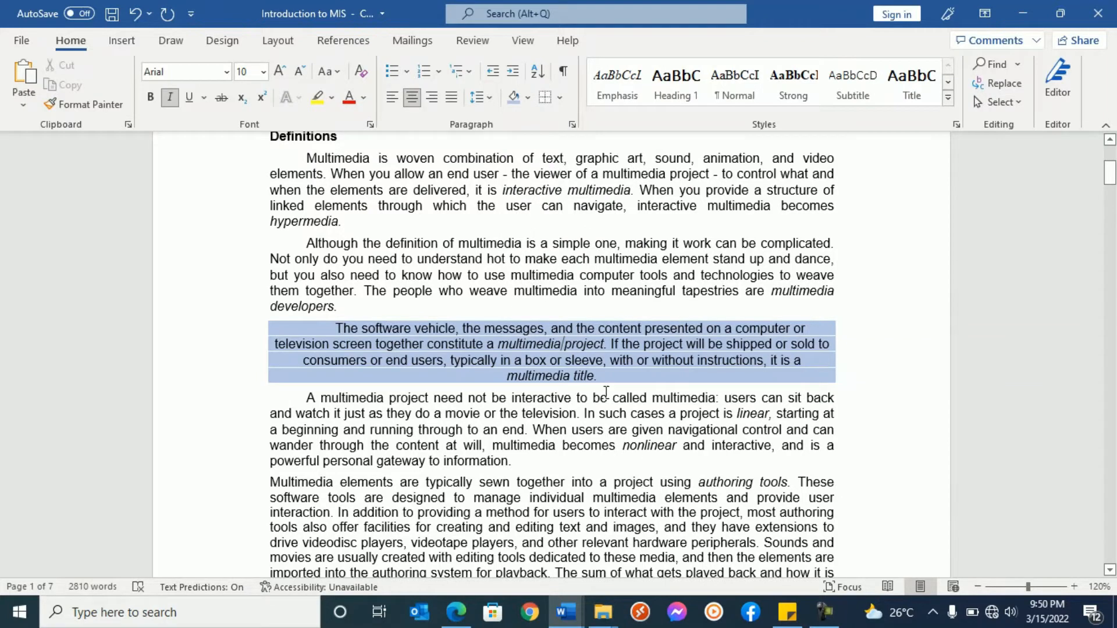
click(559, 98)
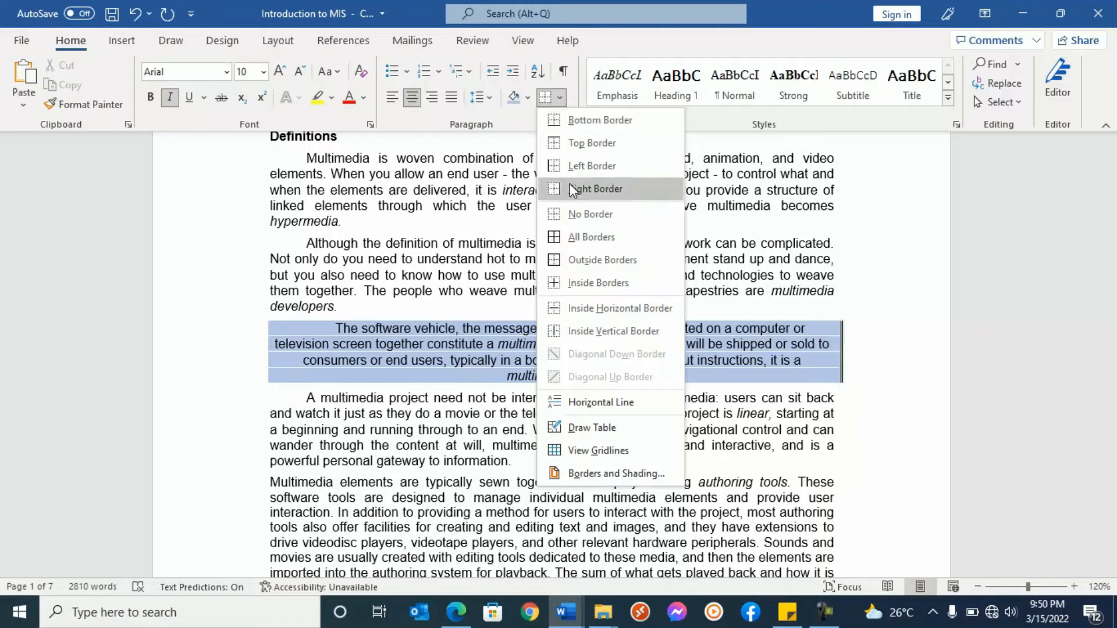
click(585, 234)
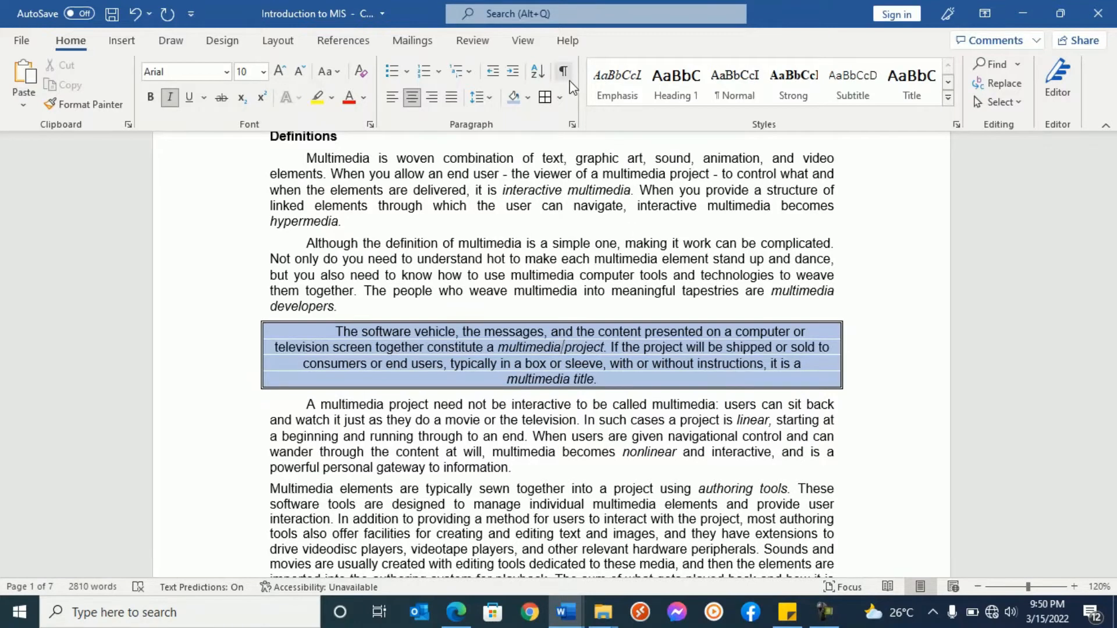
- Clear both the borders and the shading color from the centered "The software vehicle" paragraph
click(561, 97)
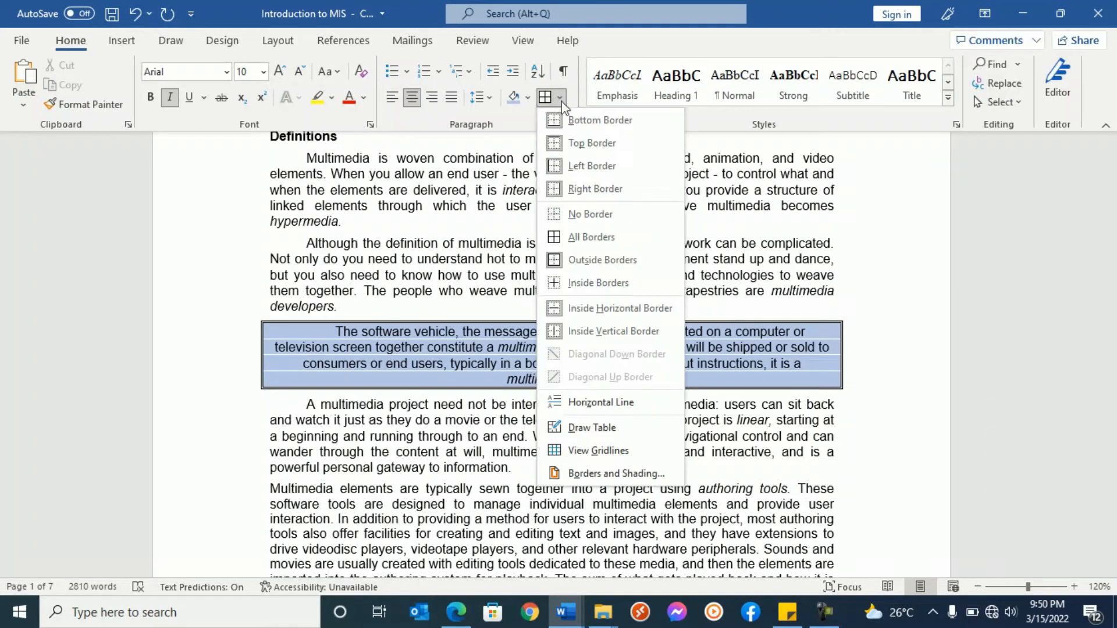
click(596, 215)
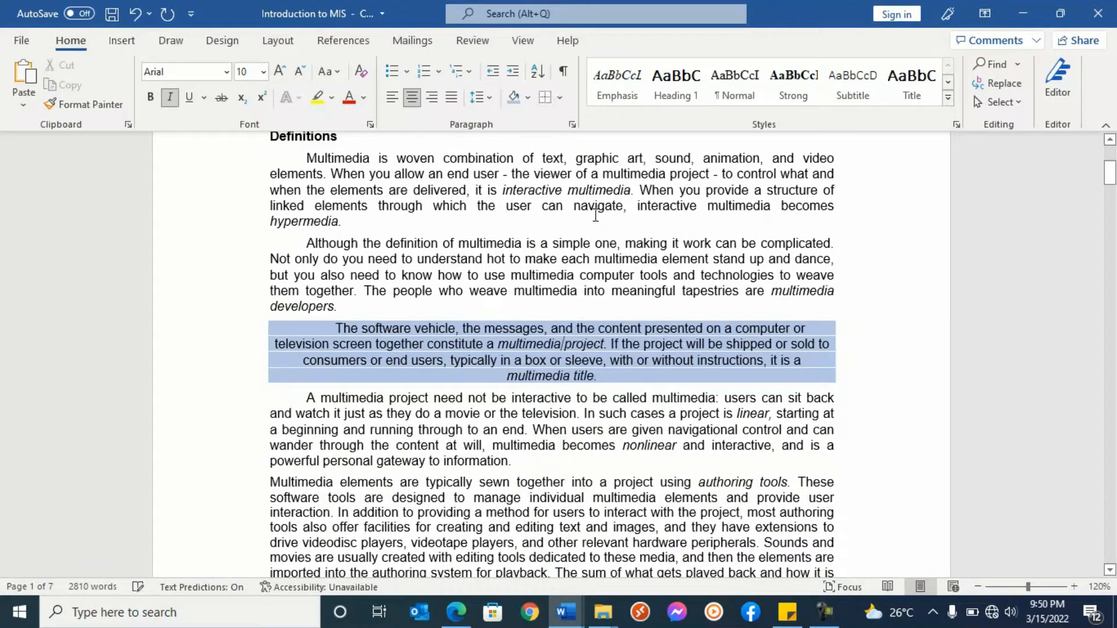
click(528, 97)
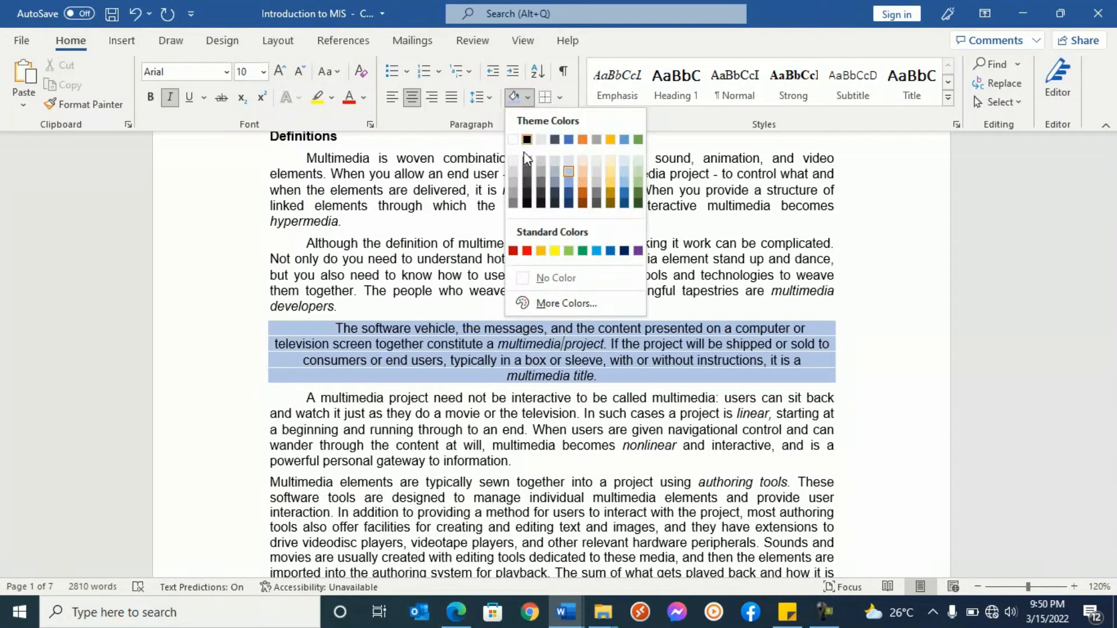
click(573, 275)
click(574, 276)
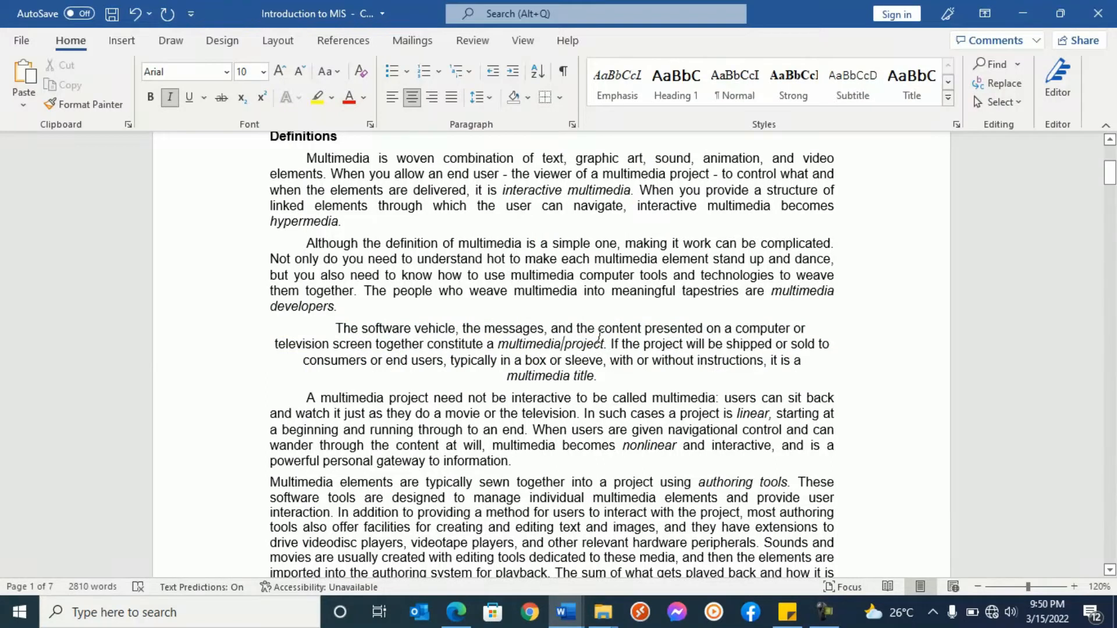
- Apply a box border with a double line in dark orange, ½ pt wide, to the centered "The software vehicle" paragraph
click(222, 40)
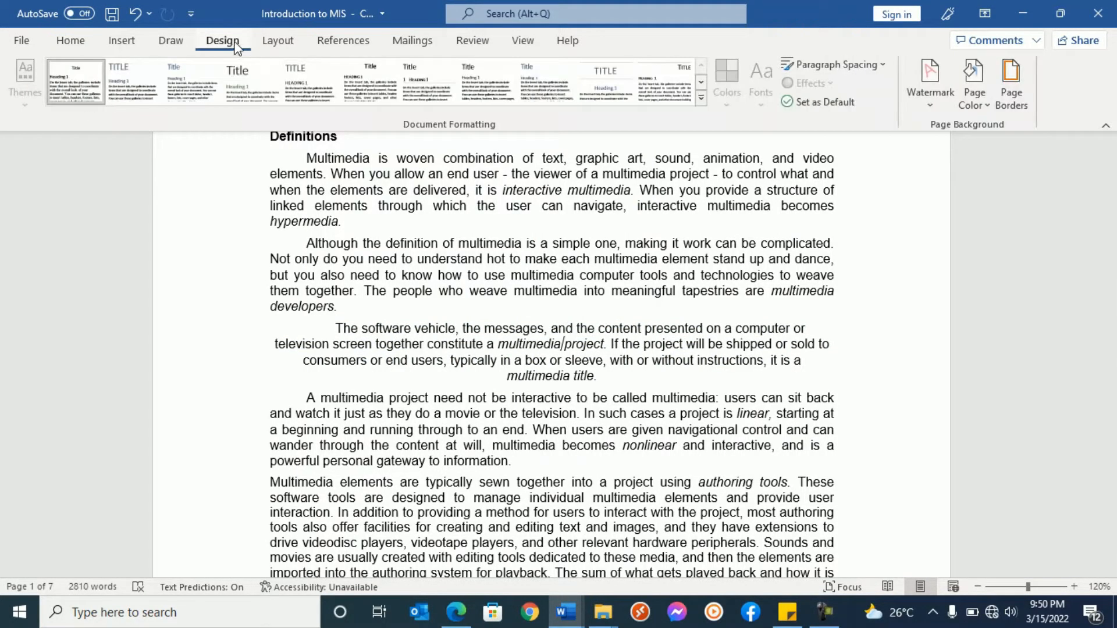
click(1016, 89)
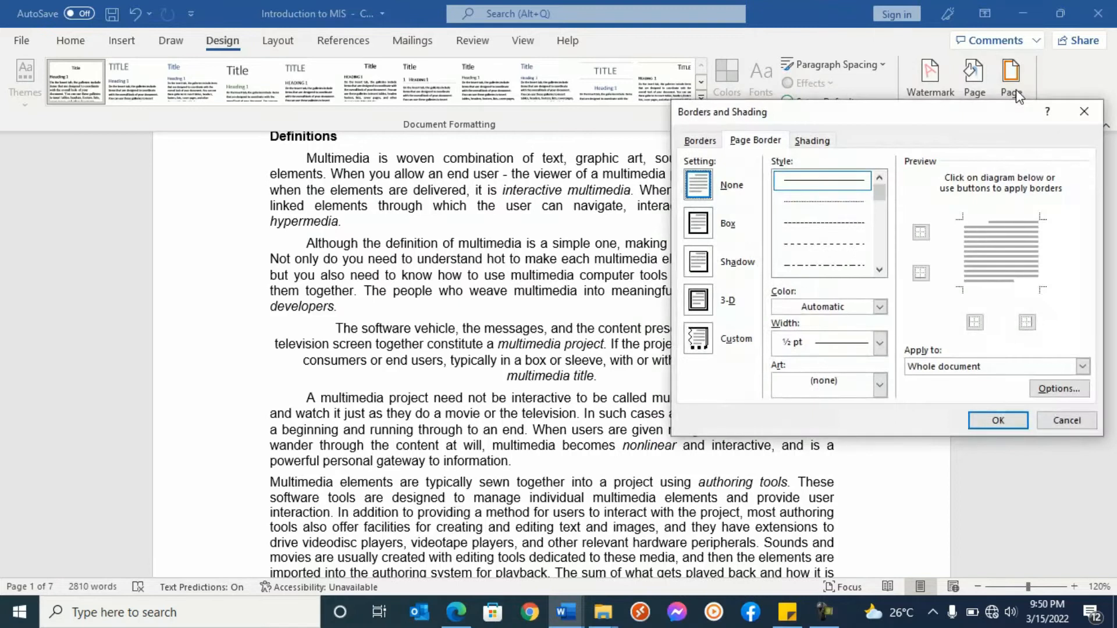
click(703, 141)
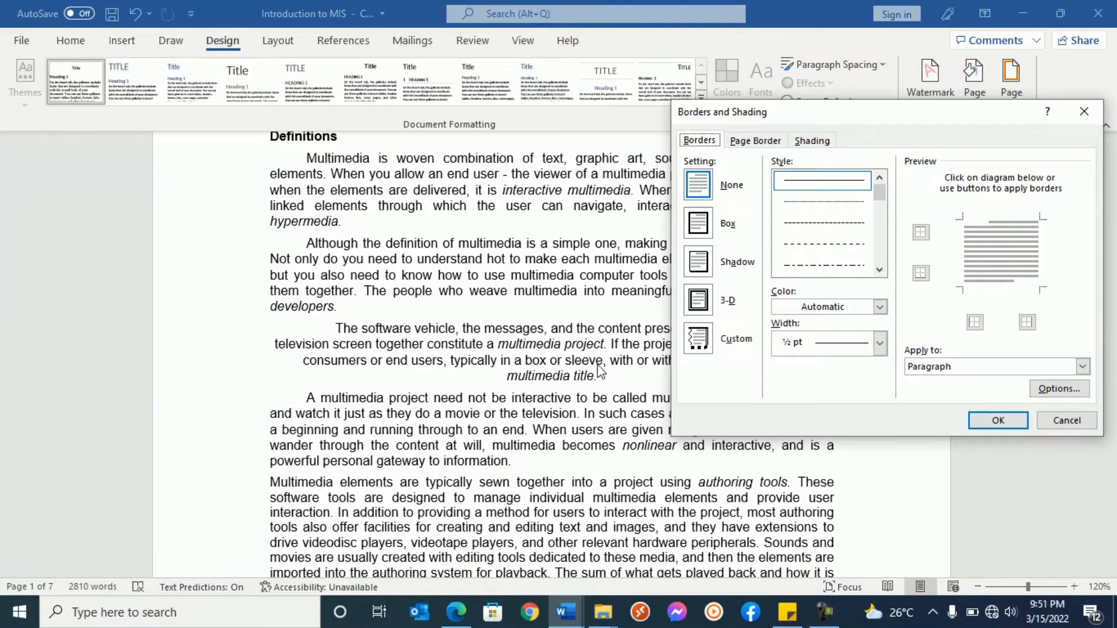
click(756, 141)
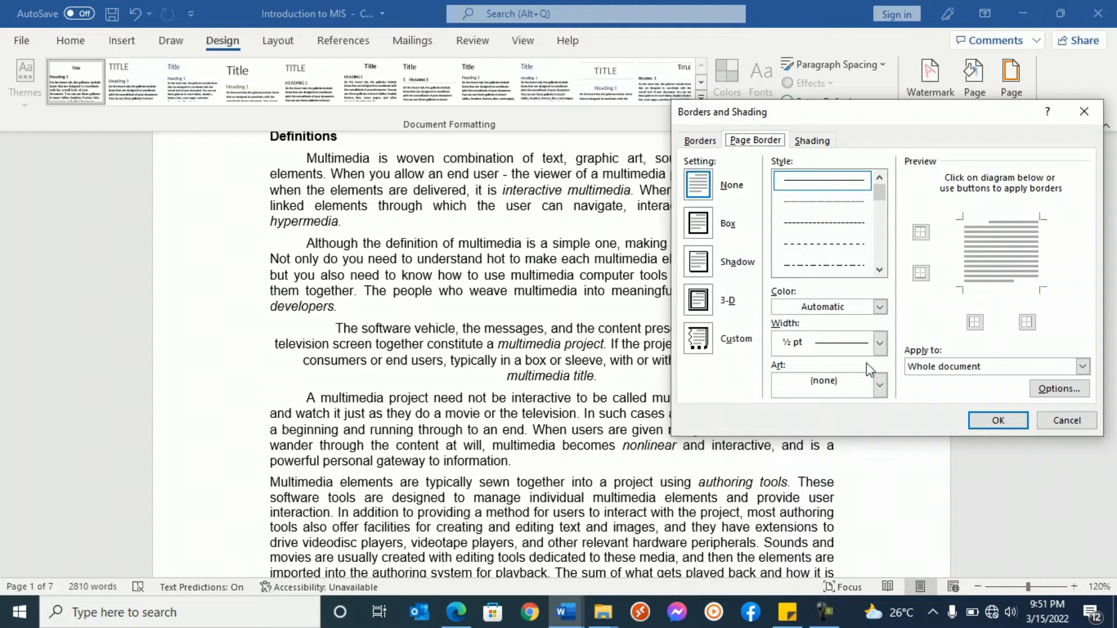
click(700, 141)
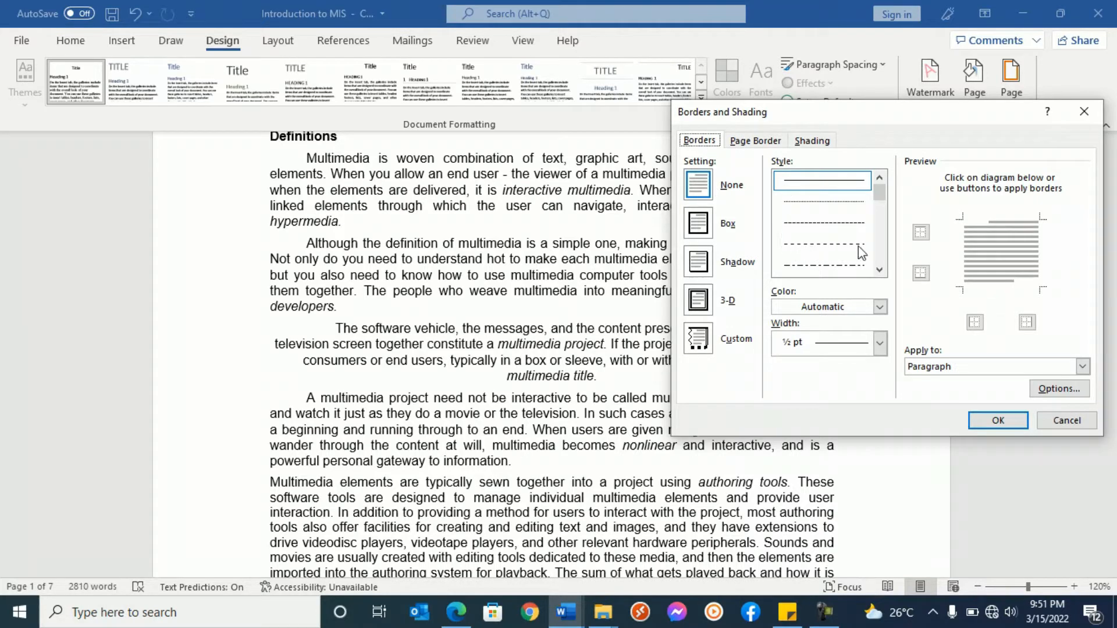
drag(878, 198, 881, 210)
click(846, 224)
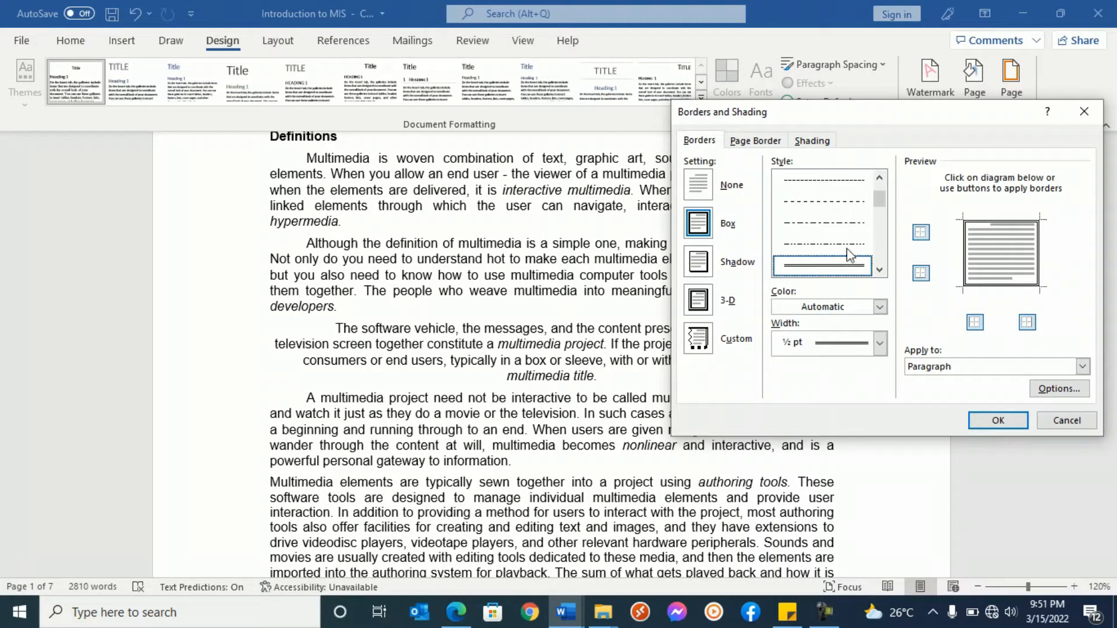
click(880, 306)
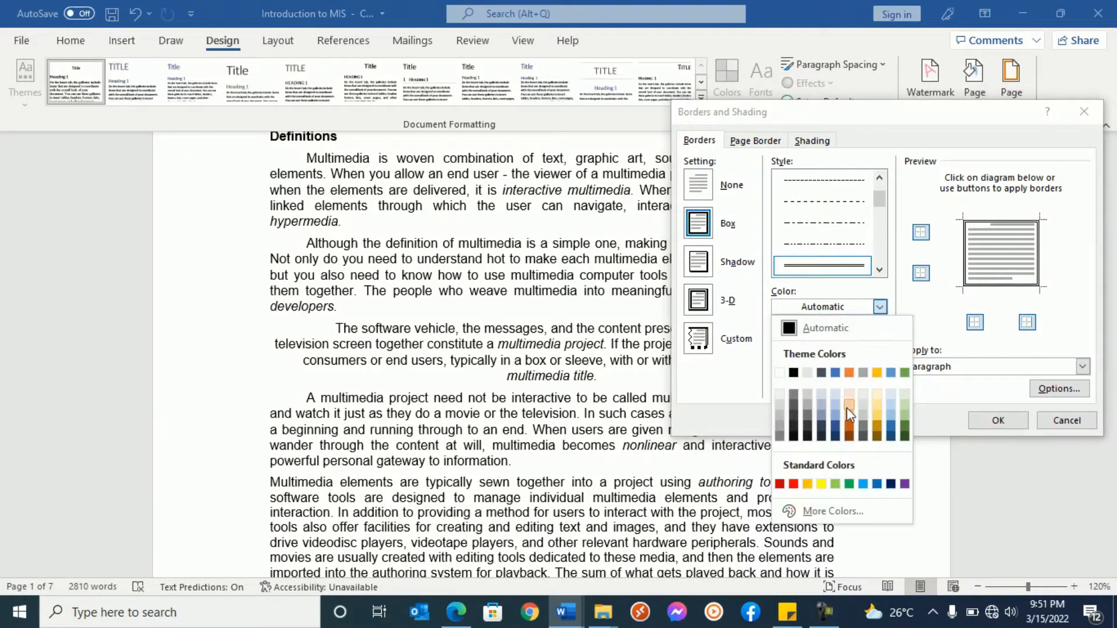
click(850, 427)
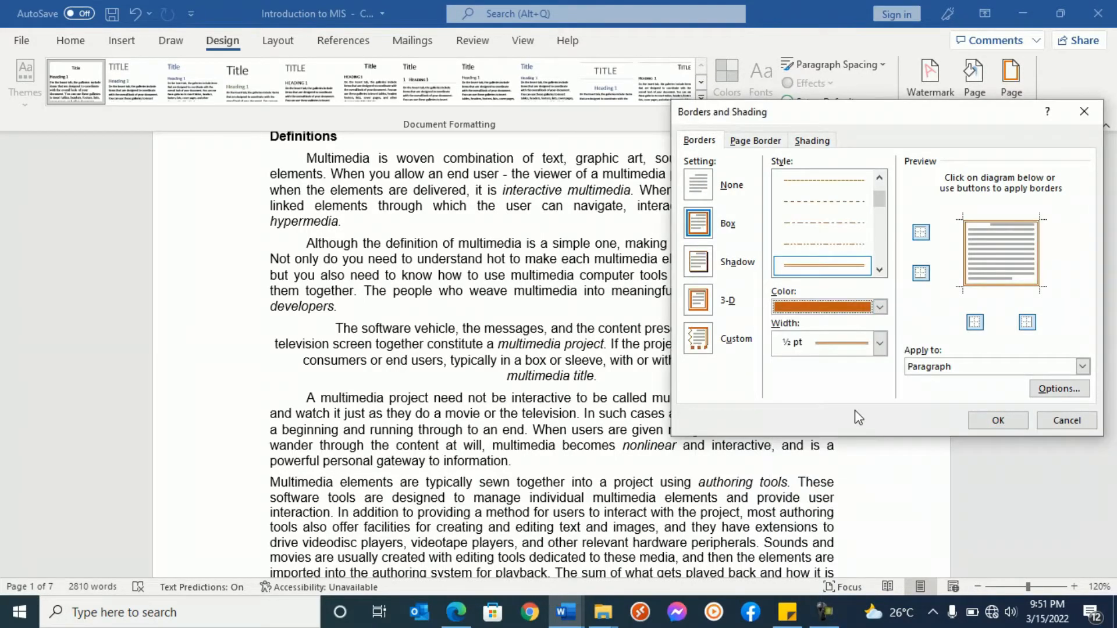
click(1001, 422)
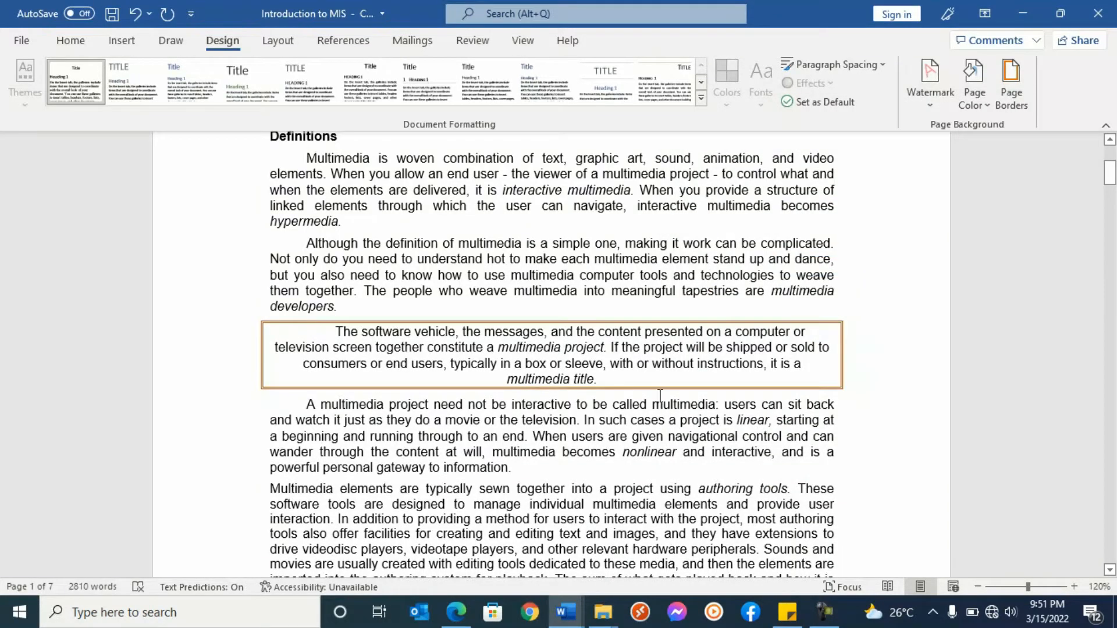
- Set the width of the orange double-line border around the centered paragraph to 2 ¼ pt
click(1014, 87)
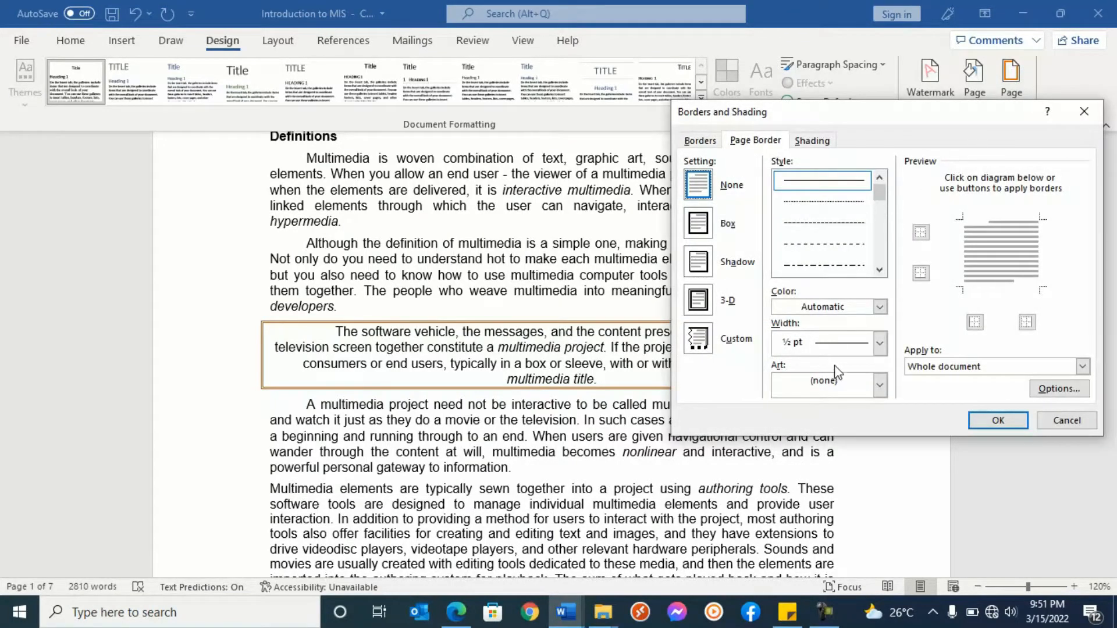
click(880, 345)
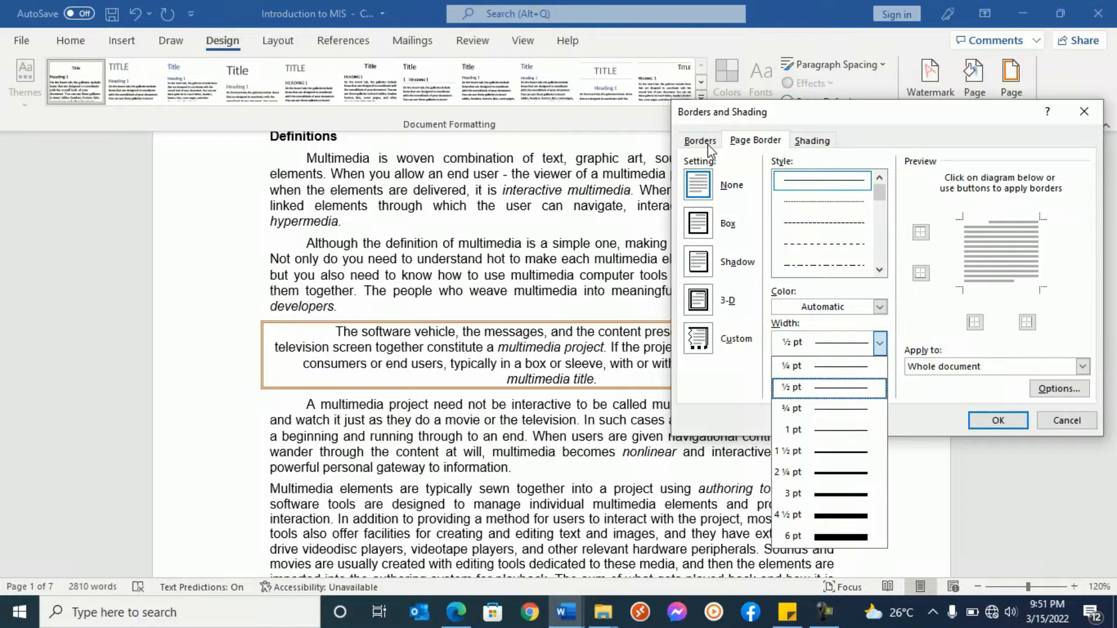
click(701, 146)
click(879, 343)
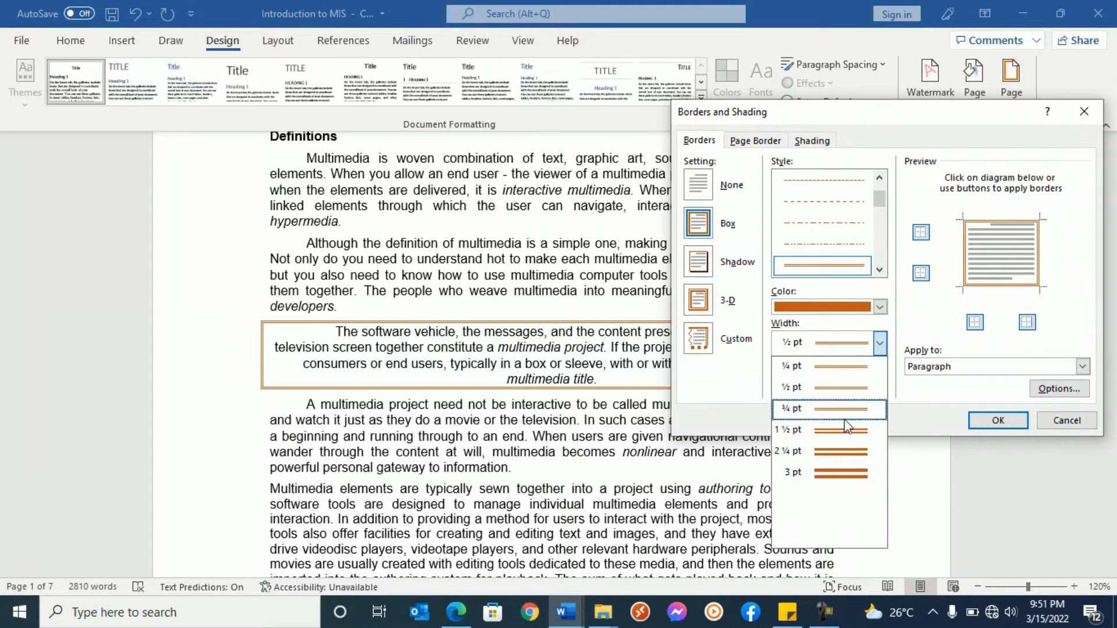
click(843, 451)
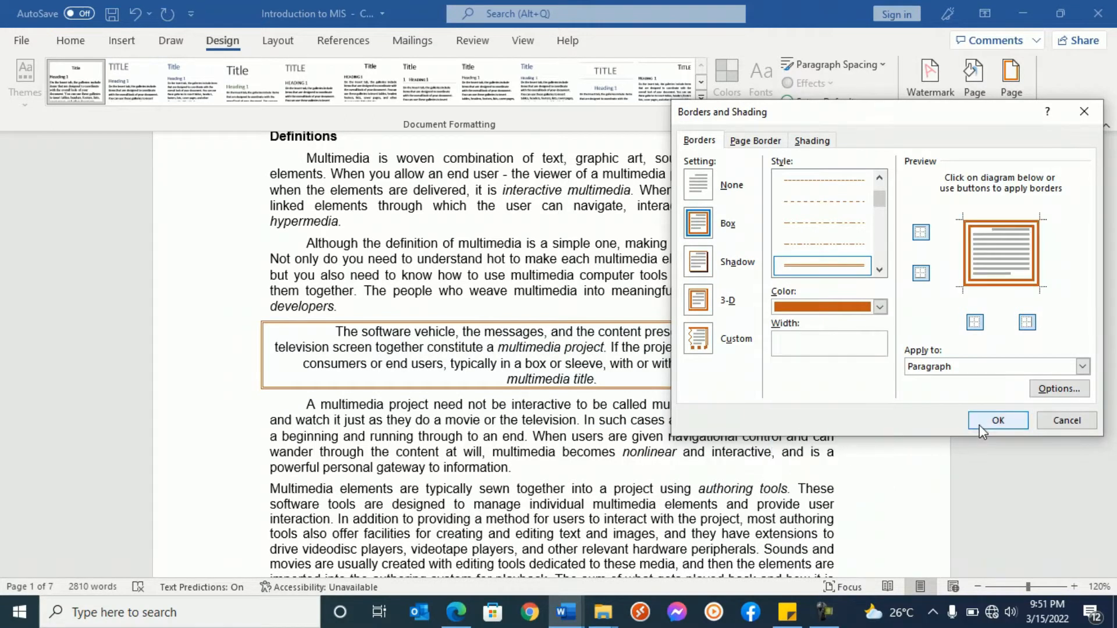
click(982, 431)
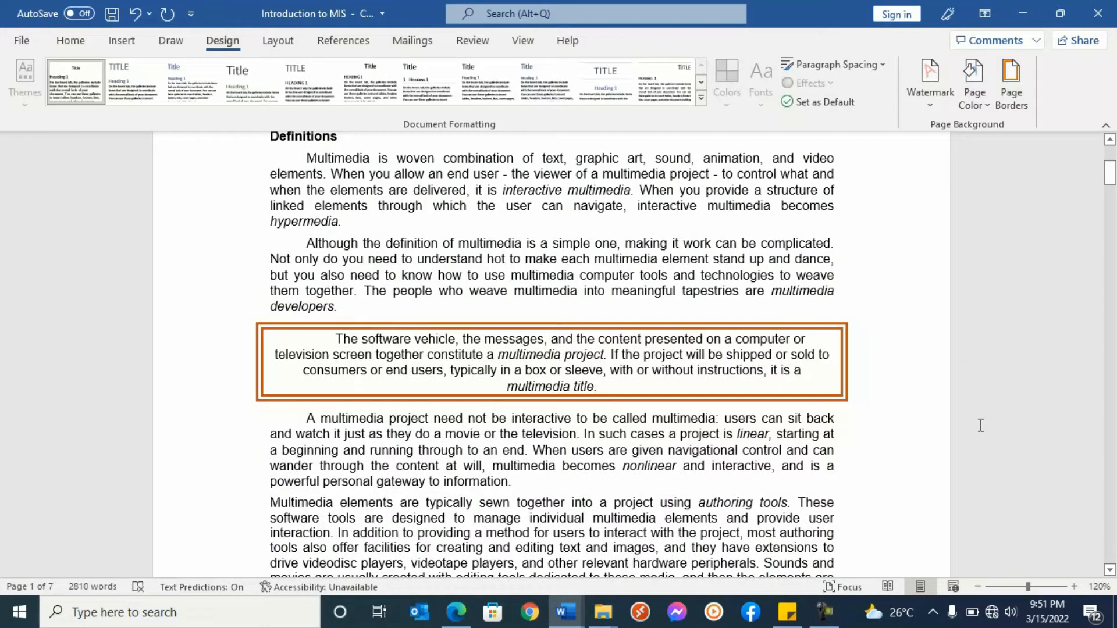
- Remove the orange box border from the centered paragraph by setting its paragraph border to None
click(1011, 81)
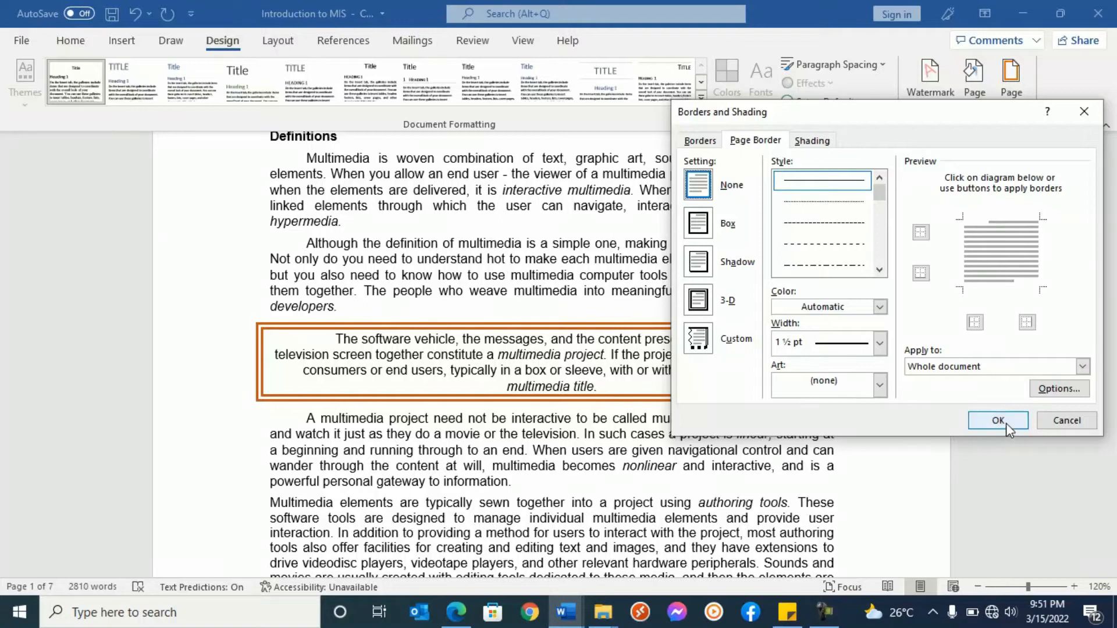
click(701, 144)
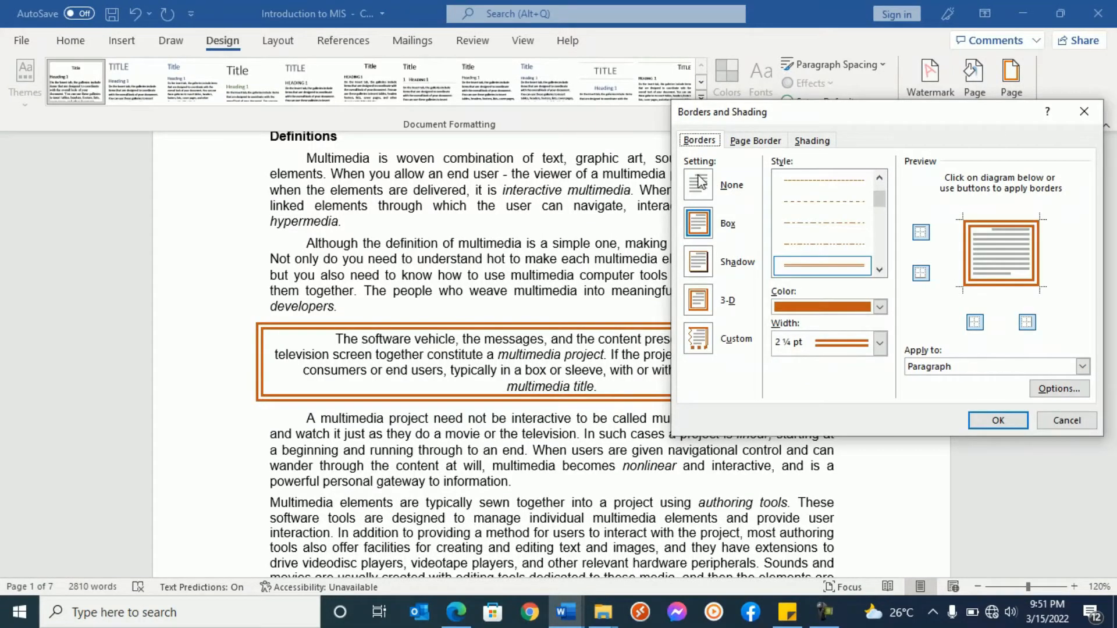
click(700, 195)
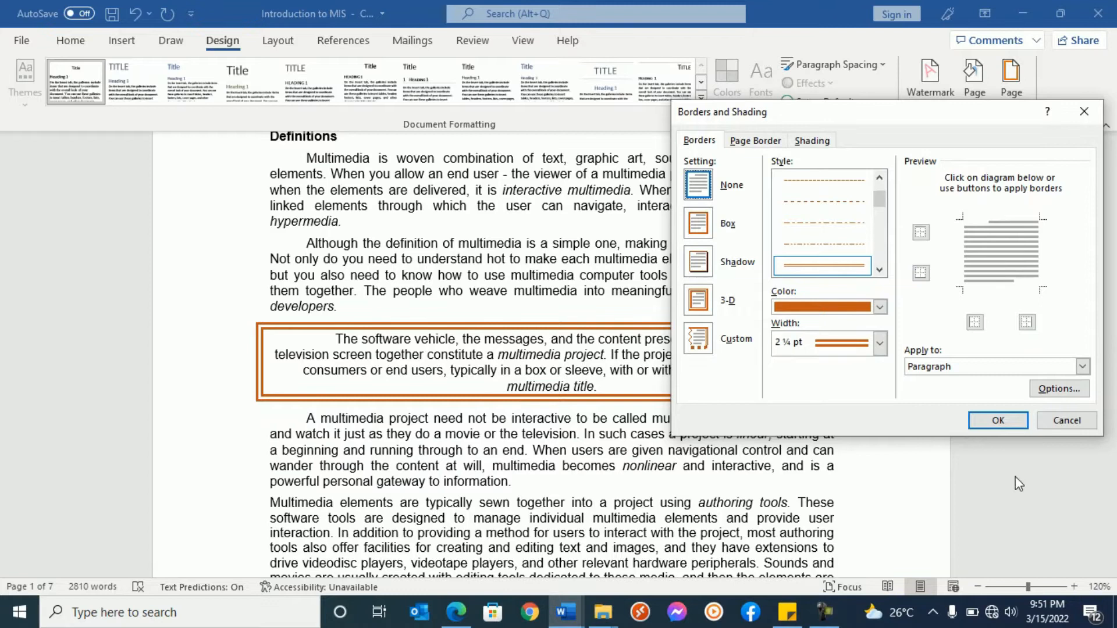
click(1005, 422)
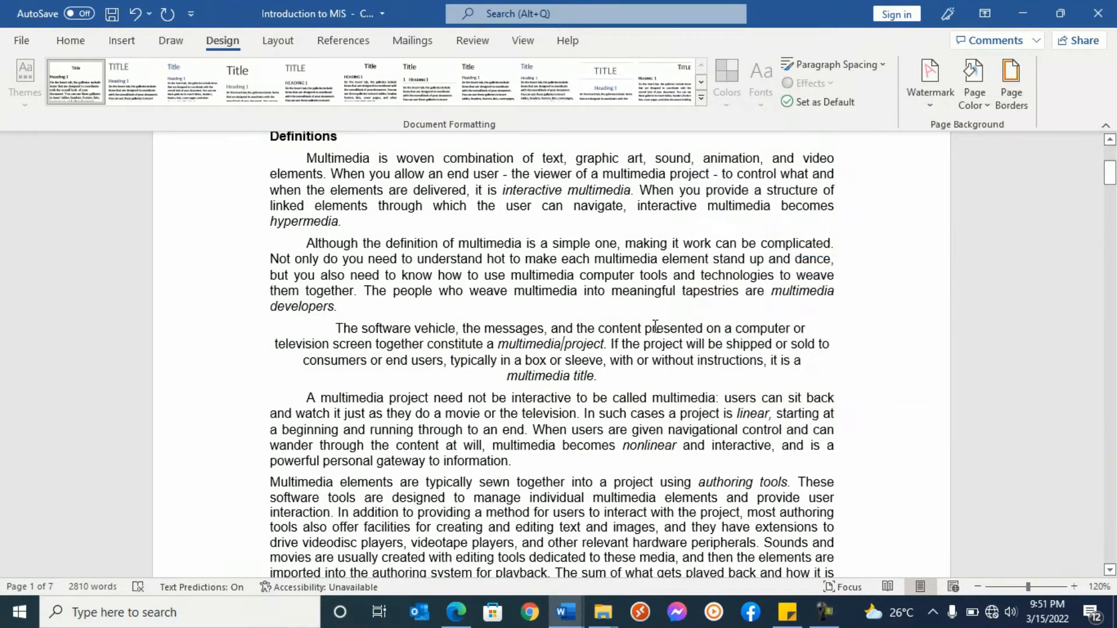
- Add a box page border with an orange double line, ½ pt wide, to the whole document
click(1010, 93)
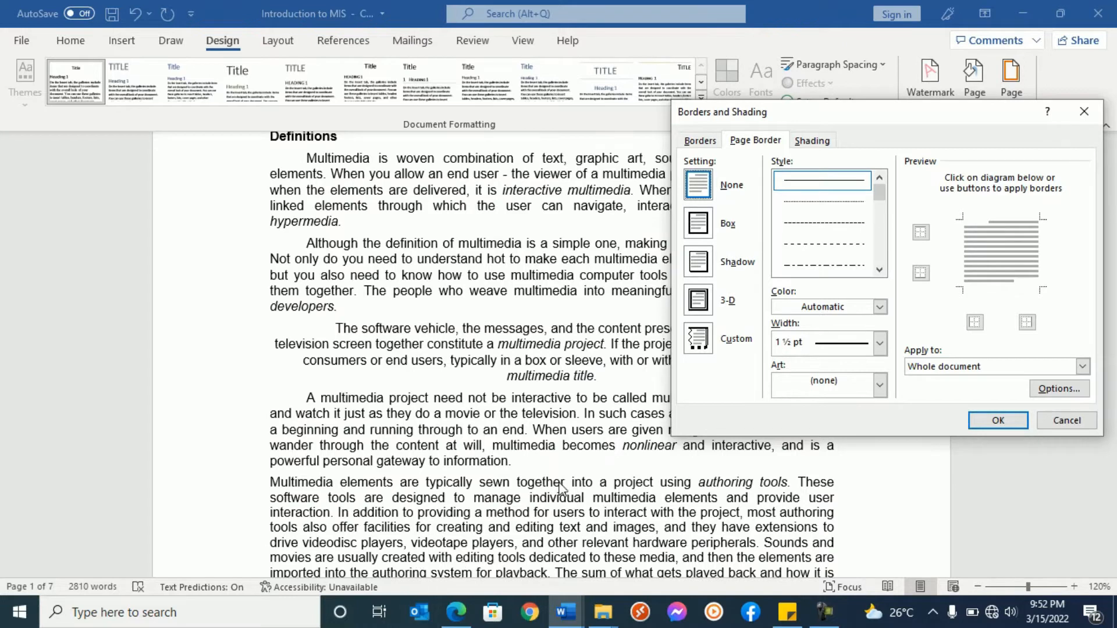
click(879, 271)
click(880, 272)
click(865, 266)
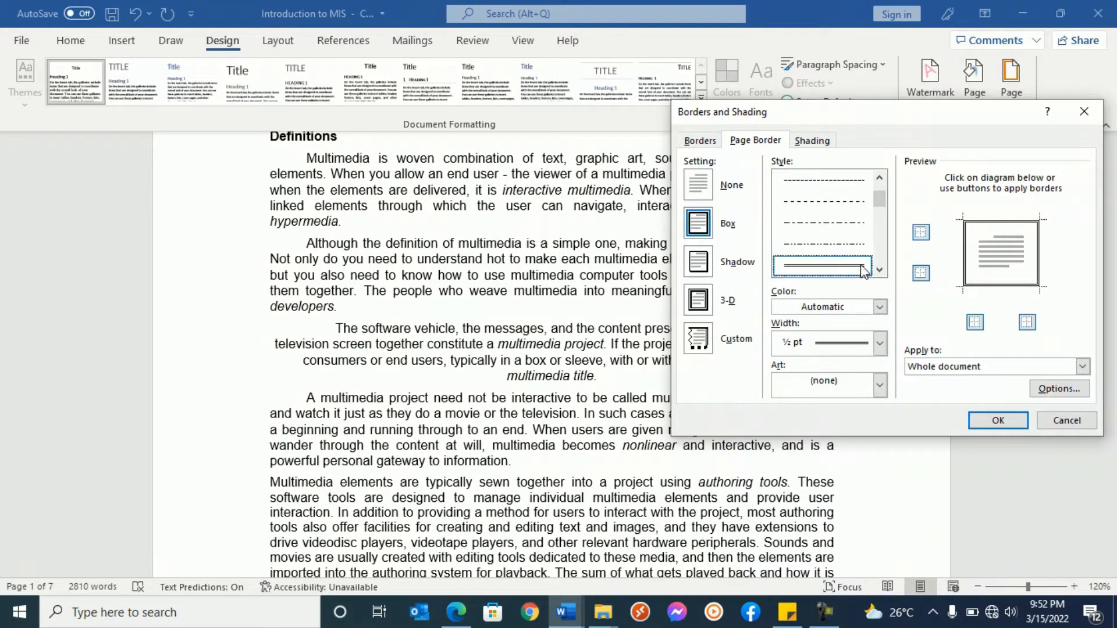
click(880, 307)
click(850, 374)
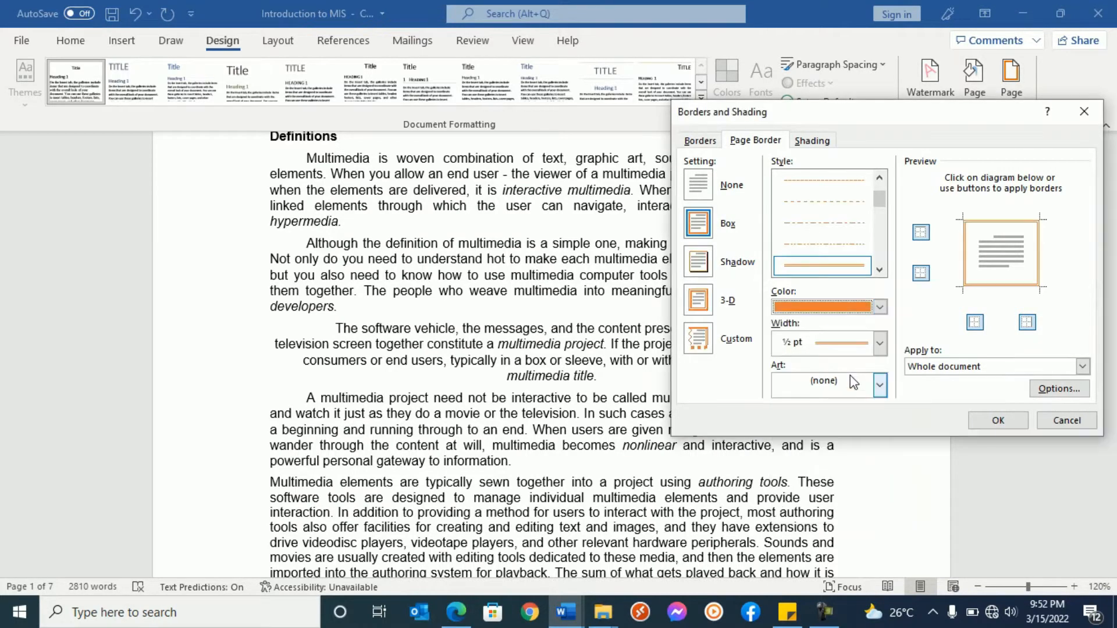
click(998, 419)
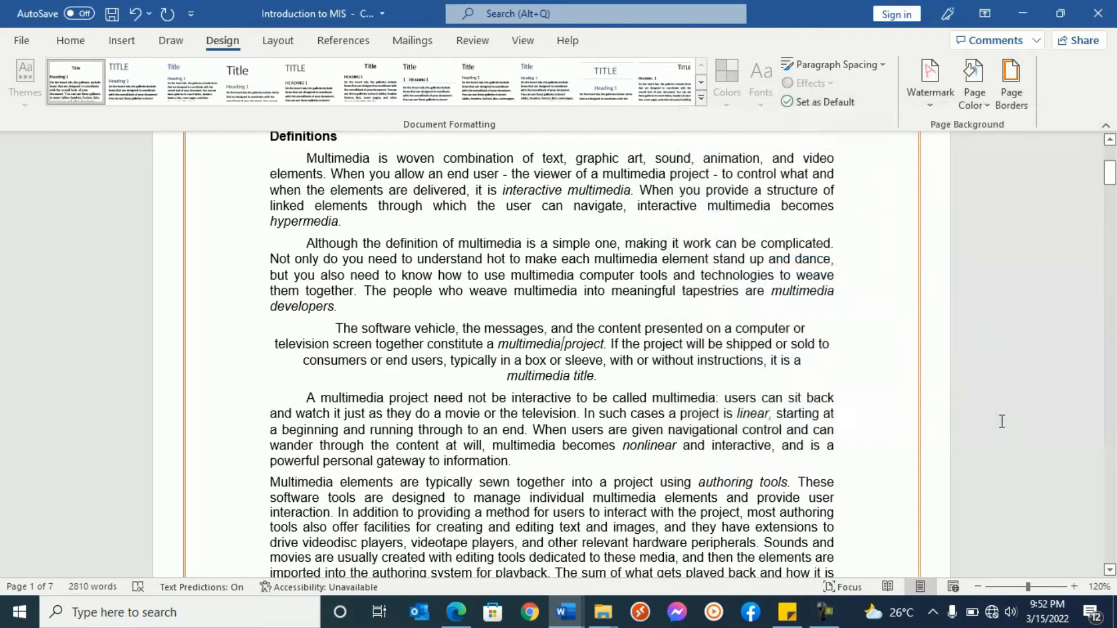
scroll(918, 211, up, 5)
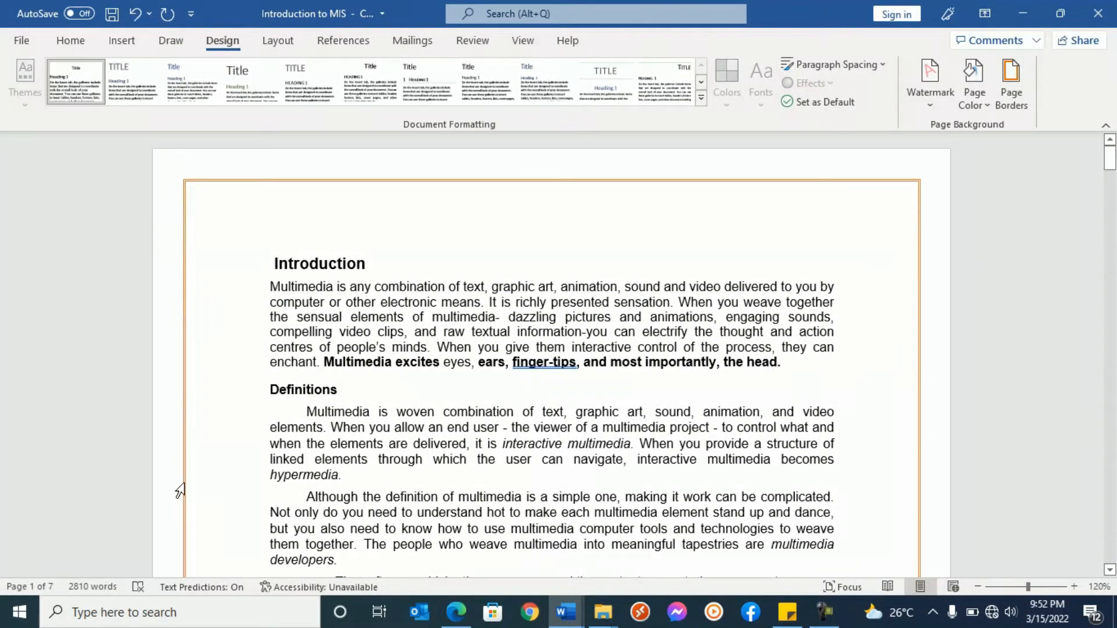
scroll(669, 483, down, 4)
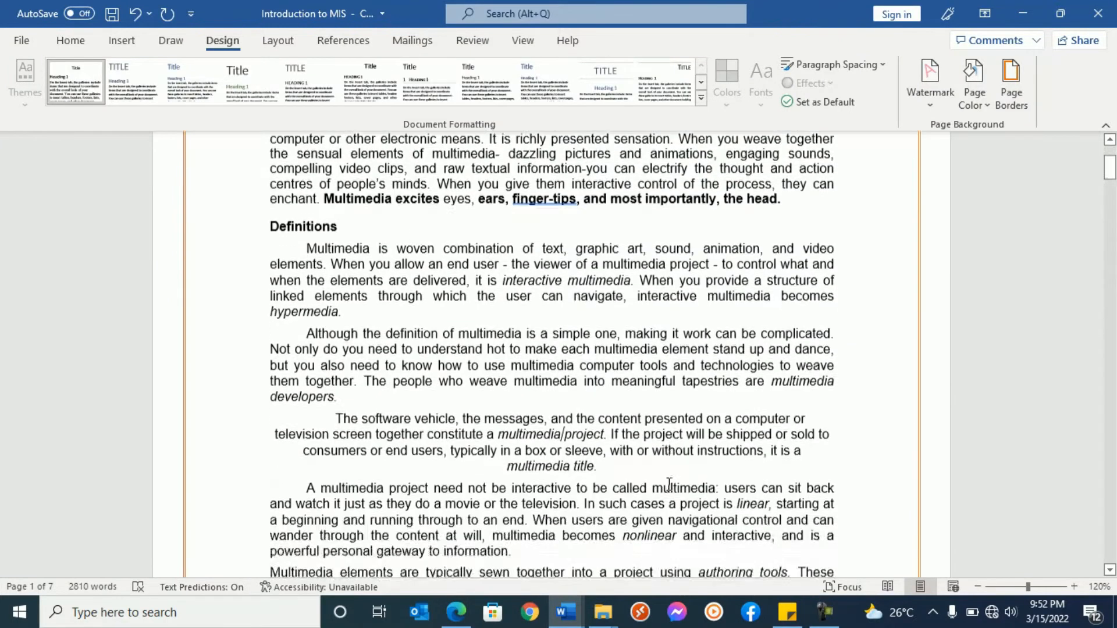
- Replace the orange double-line page border with the plain yellow star art border on the whole document
click(1011, 90)
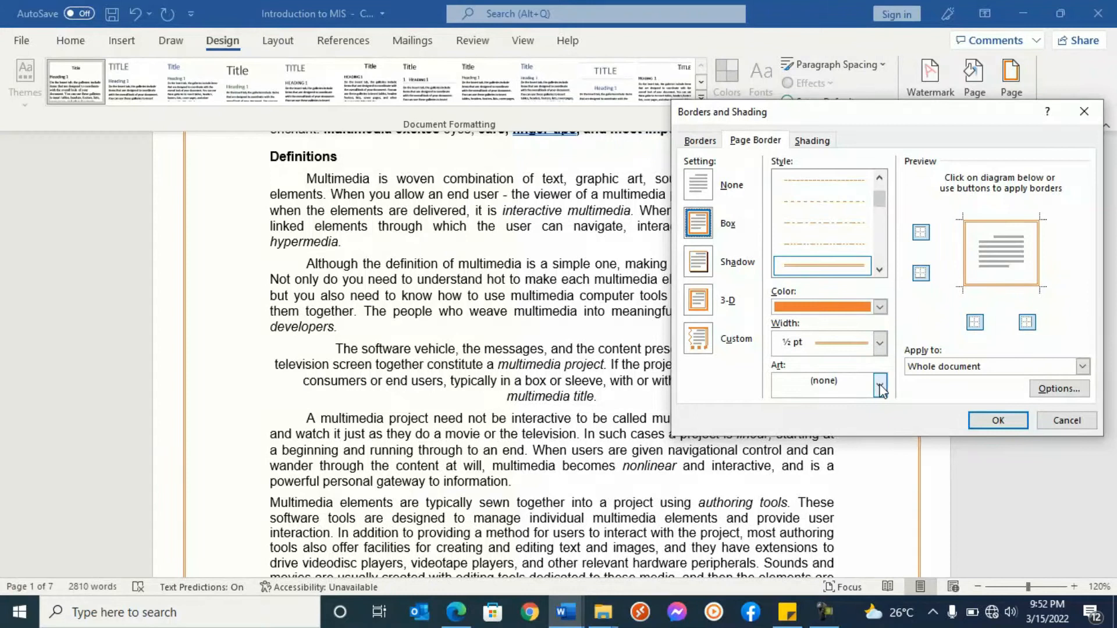
click(880, 309)
click(850, 373)
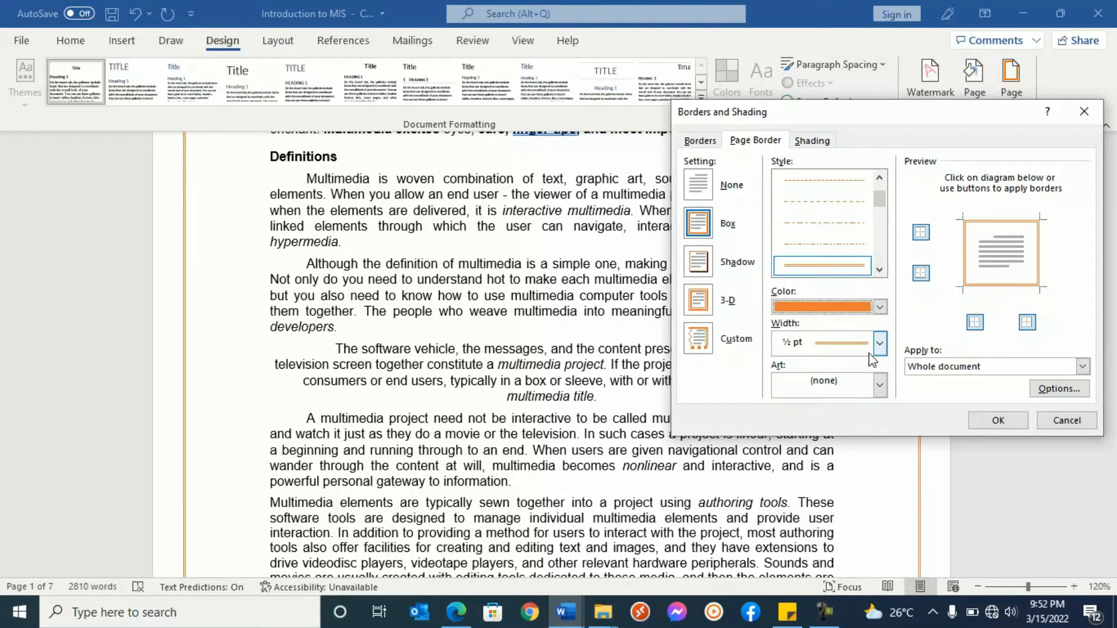
click(880, 386)
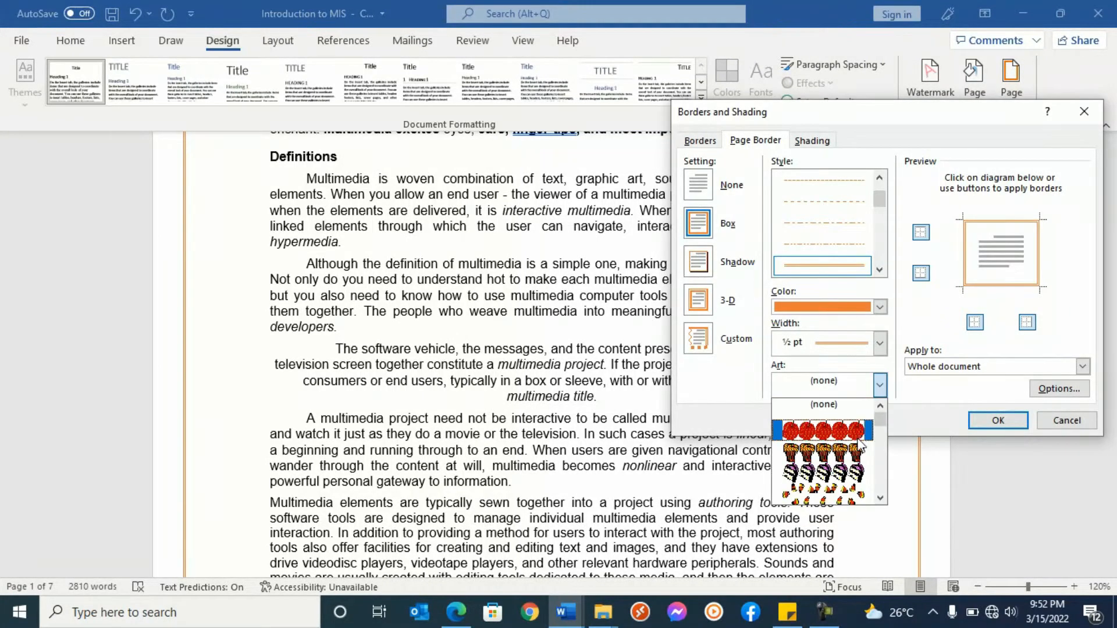
scroll(859, 445, down, 5)
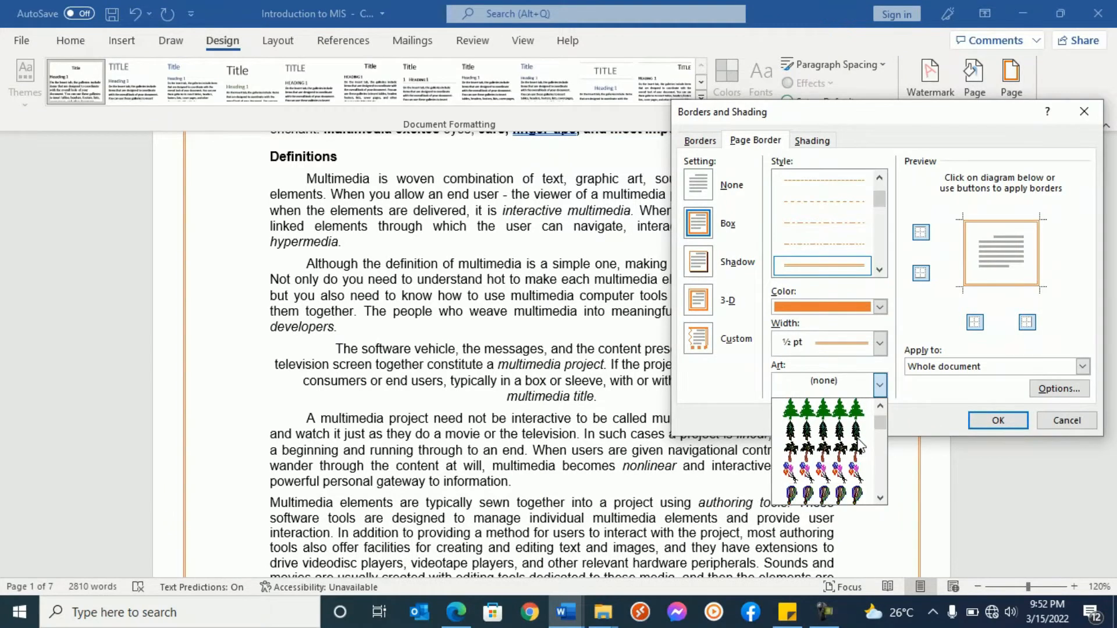
scroll(859, 445, down, 5)
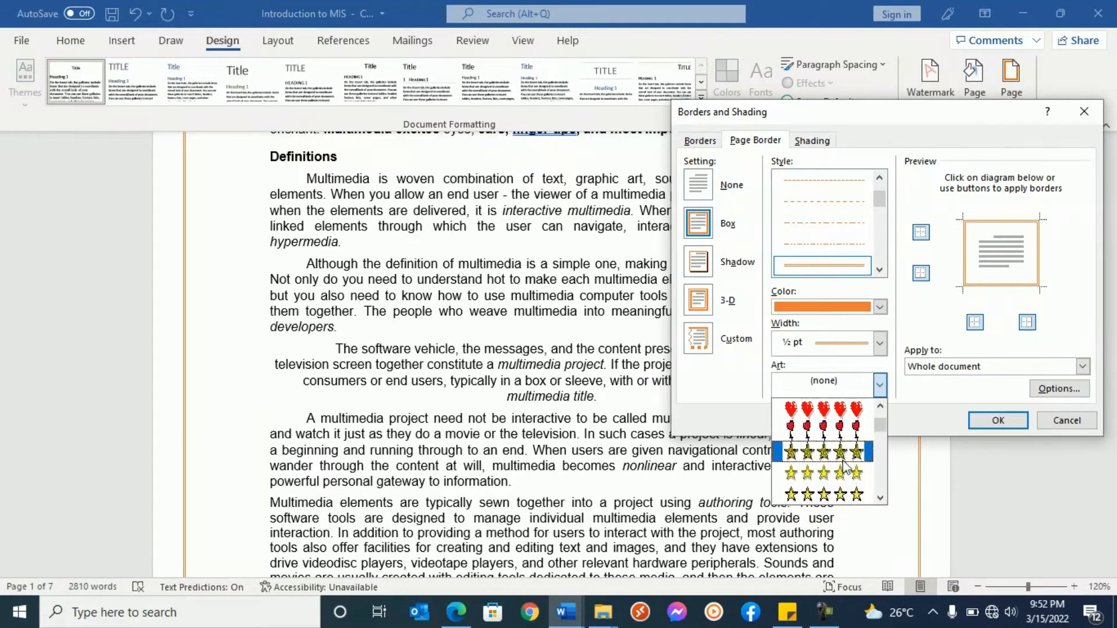
click(843, 475)
click(999, 422)
scroll(920, 400, up, 5)
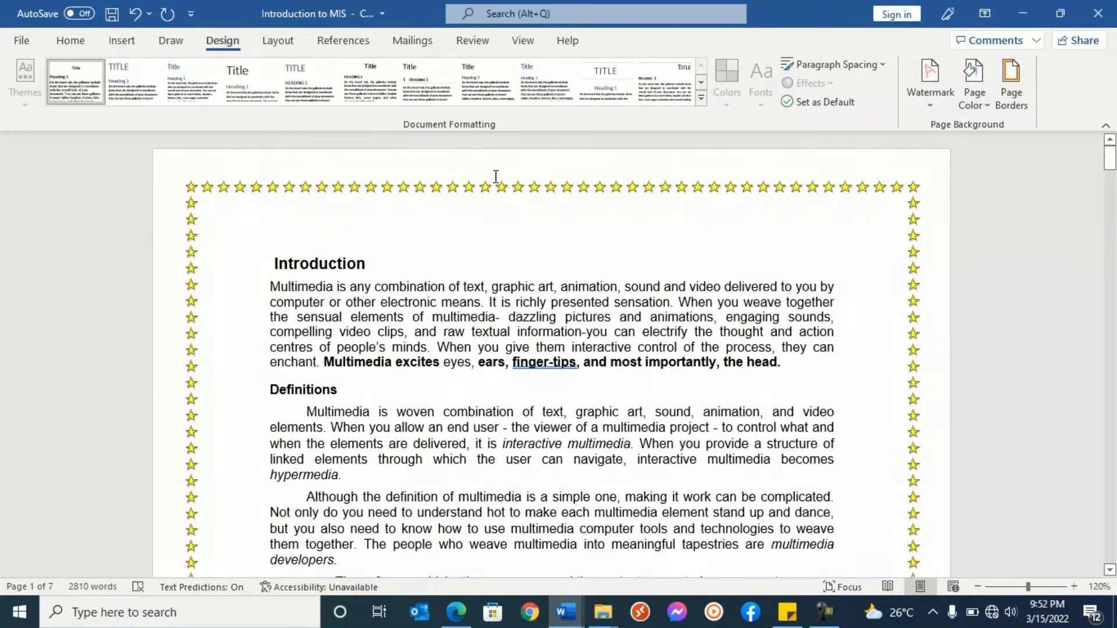
scroll(930, 382, down, 8)
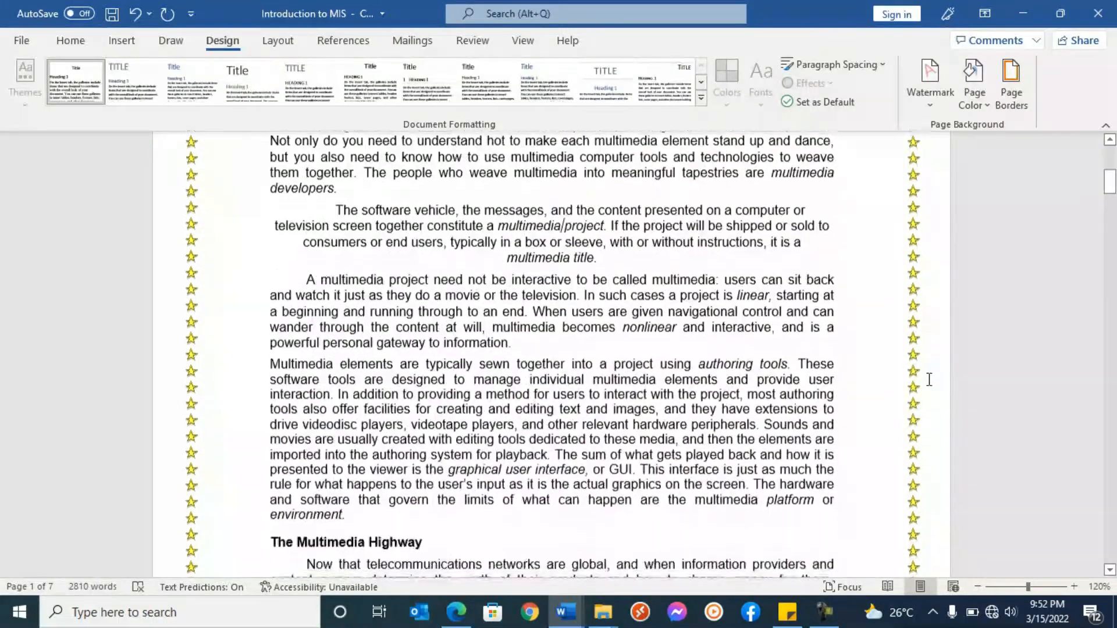
scroll(929, 374, up, 3)
scroll(929, 374, up, 8)
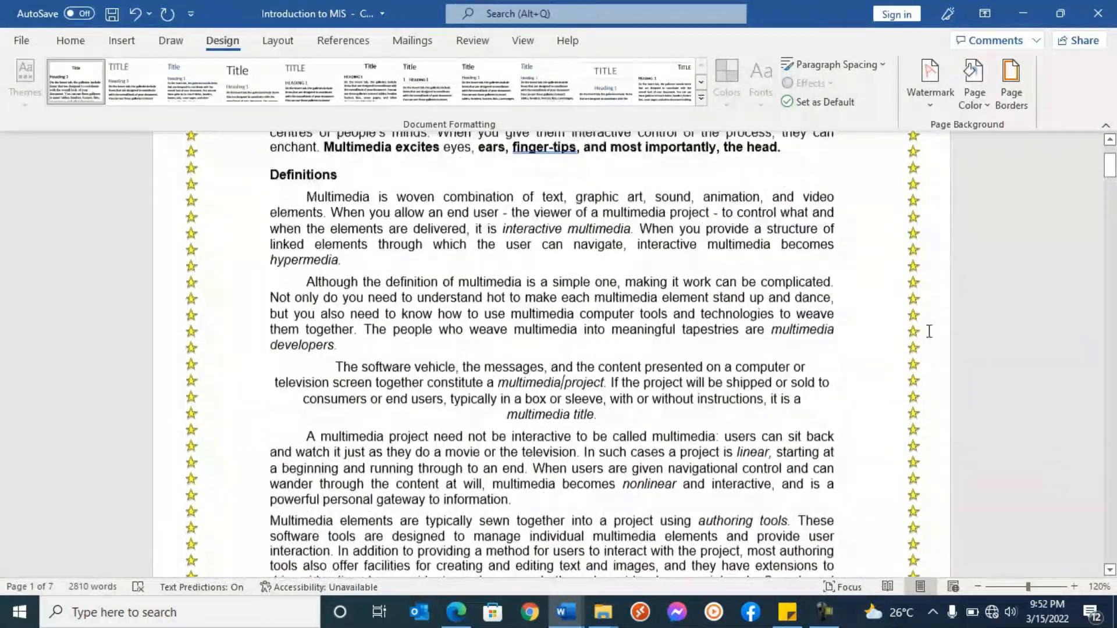
- Change the page border art to the yellow stars with heavy black outlines, 12 pt wide, for the whole document
click(1013, 77)
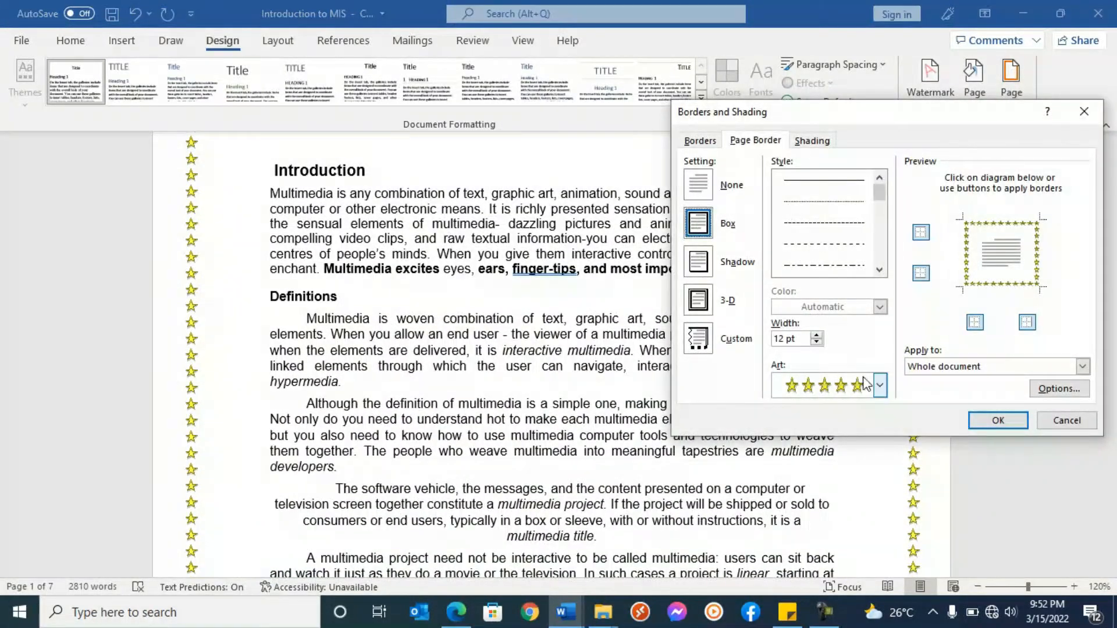
click(880, 385)
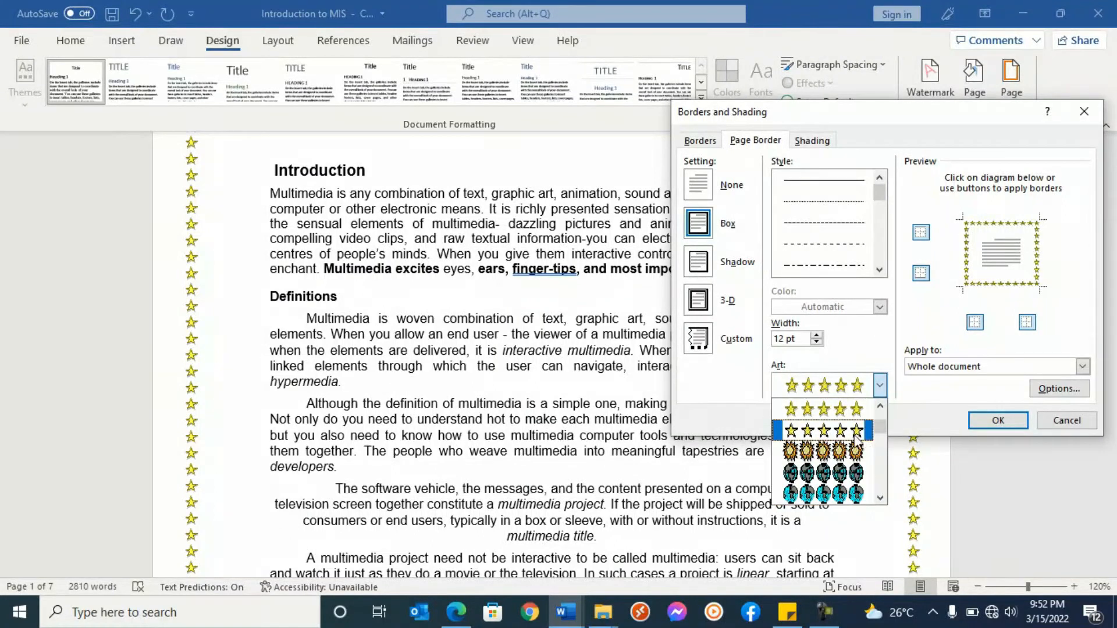
click(847, 438)
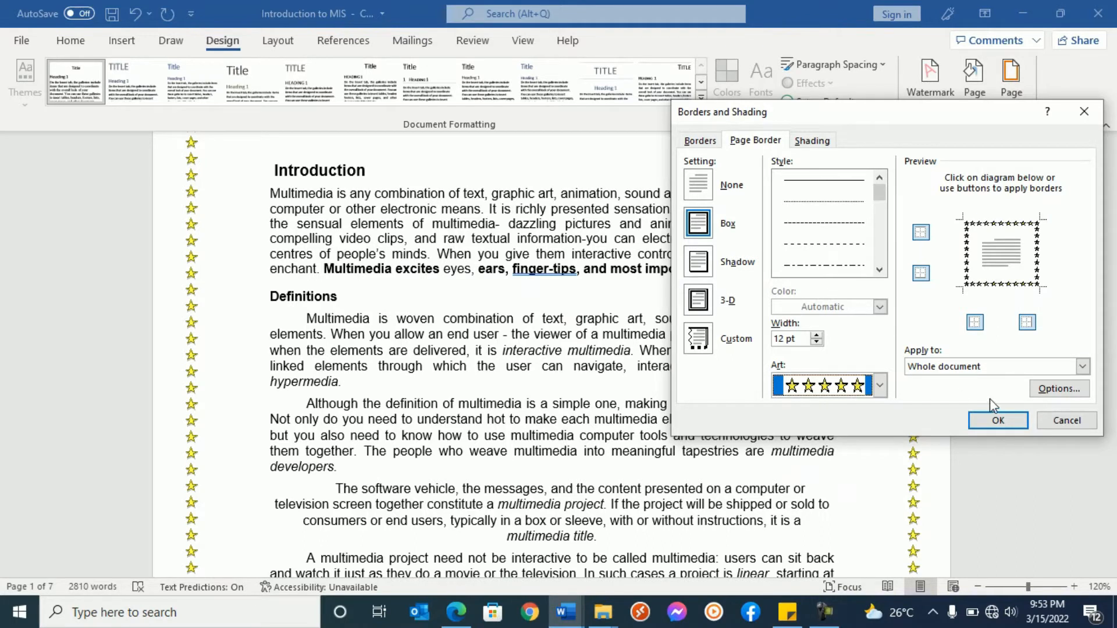
click(1000, 419)
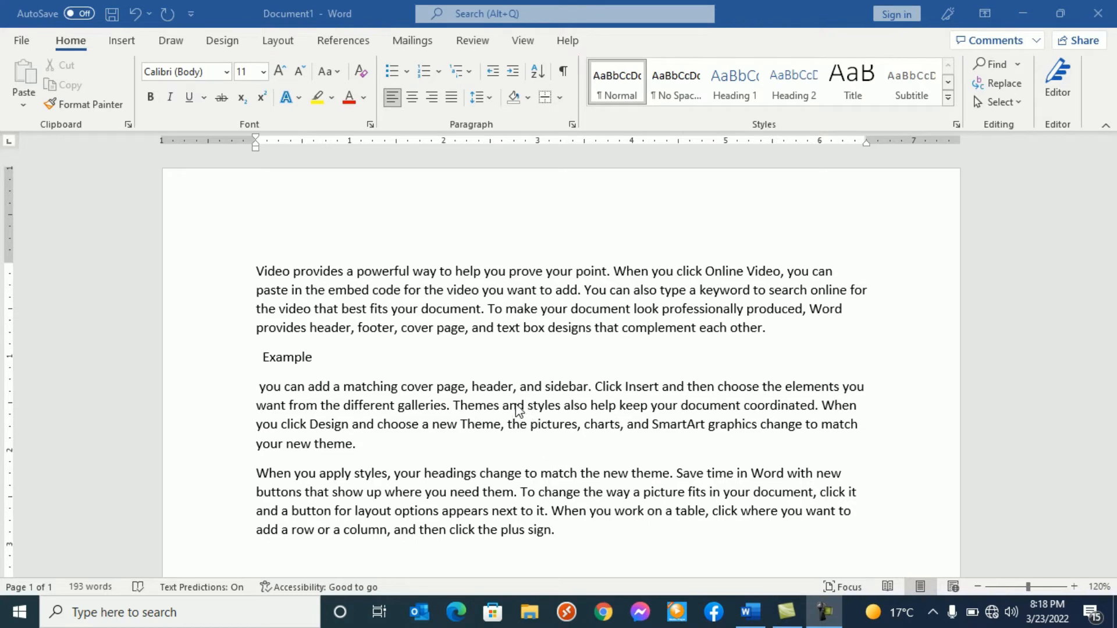
- Apply all borders and a blue-gray shading color to only the word "Example" in Document1
double_click(298, 361)
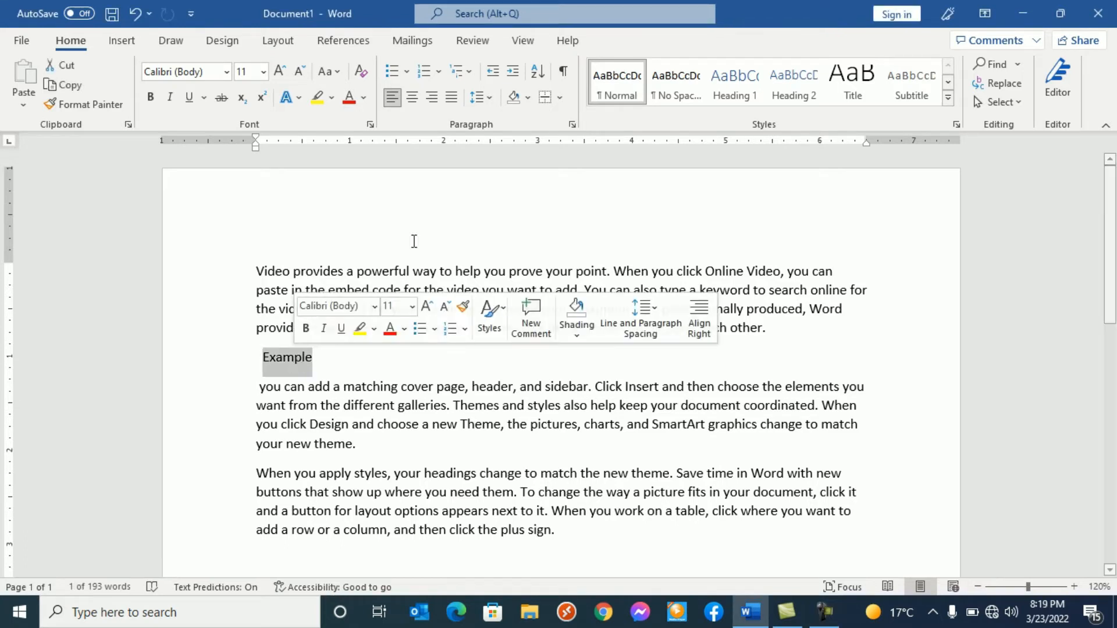
click(558, 99)
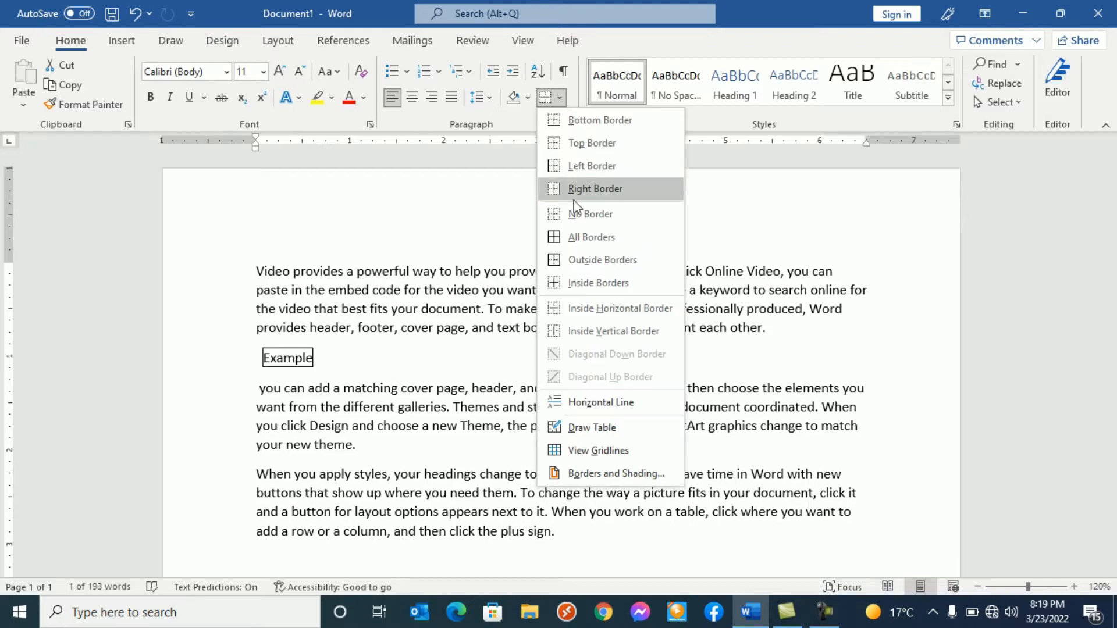
click(580, 239)
click(526, 99)
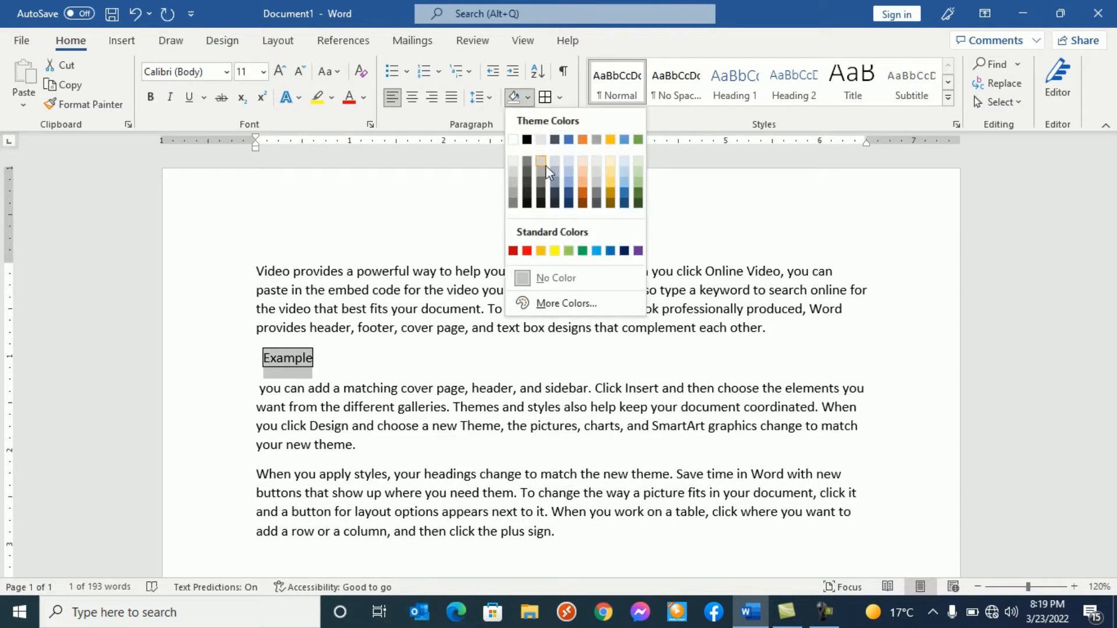
click(555, 182)
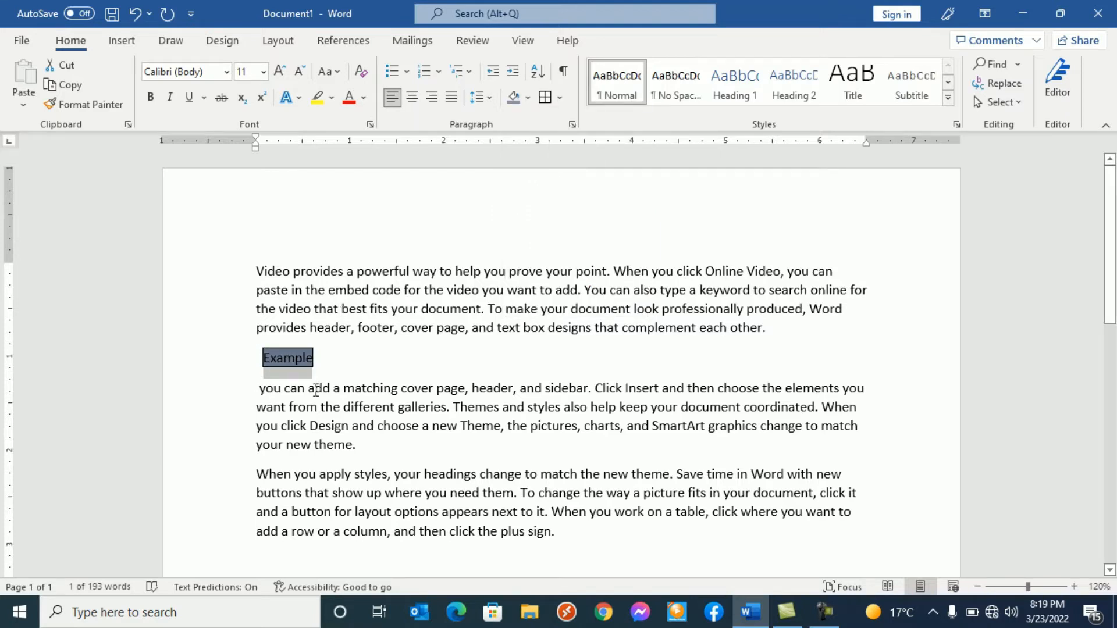
- Remove the border and the blue-gray shading from the word "Example", and deselect it
click(559, 103)
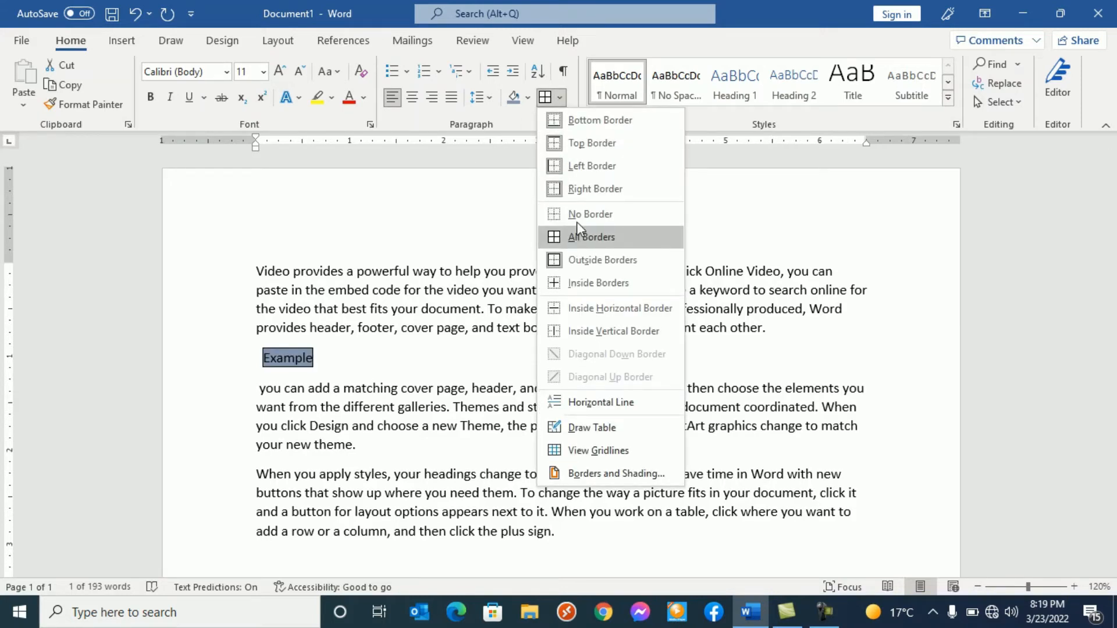
click(582, 213)
click(529, 94)
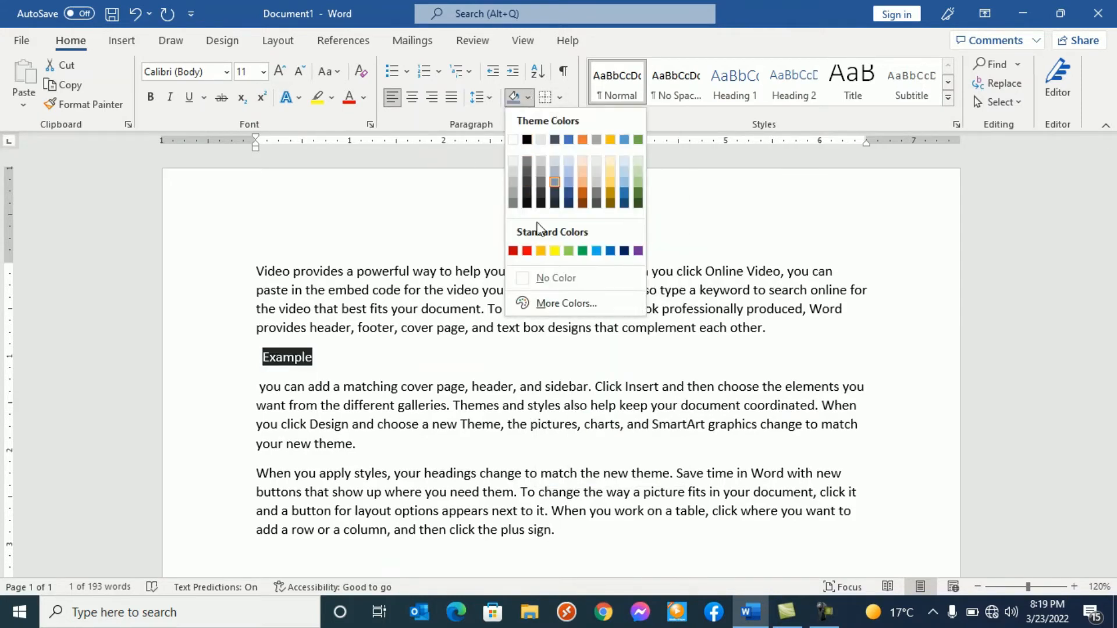
click(552, 277)
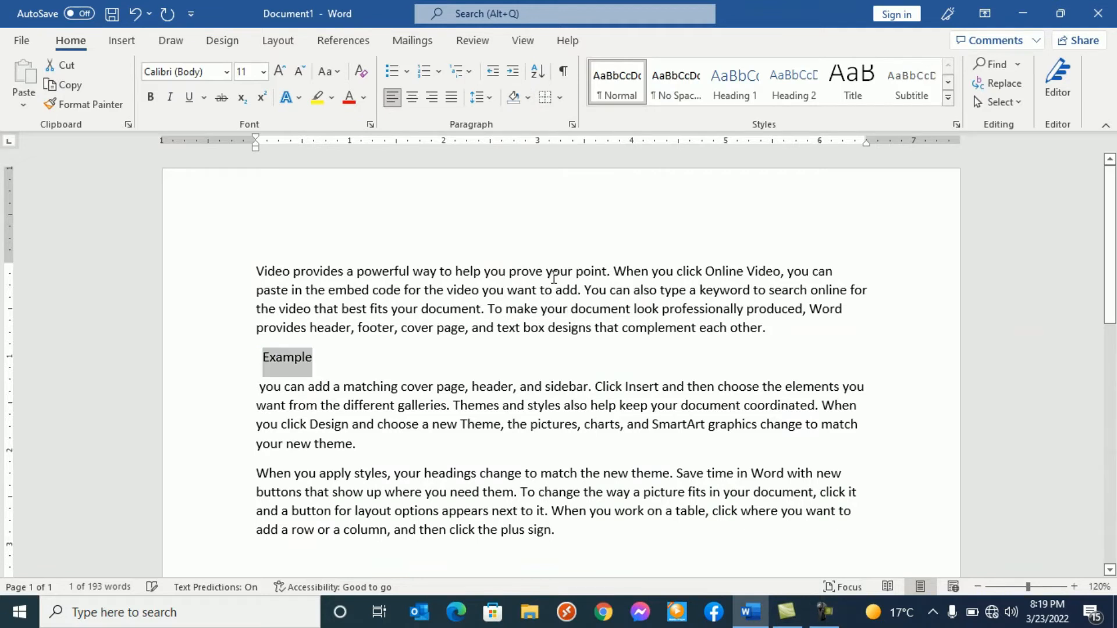
click(386, 355)
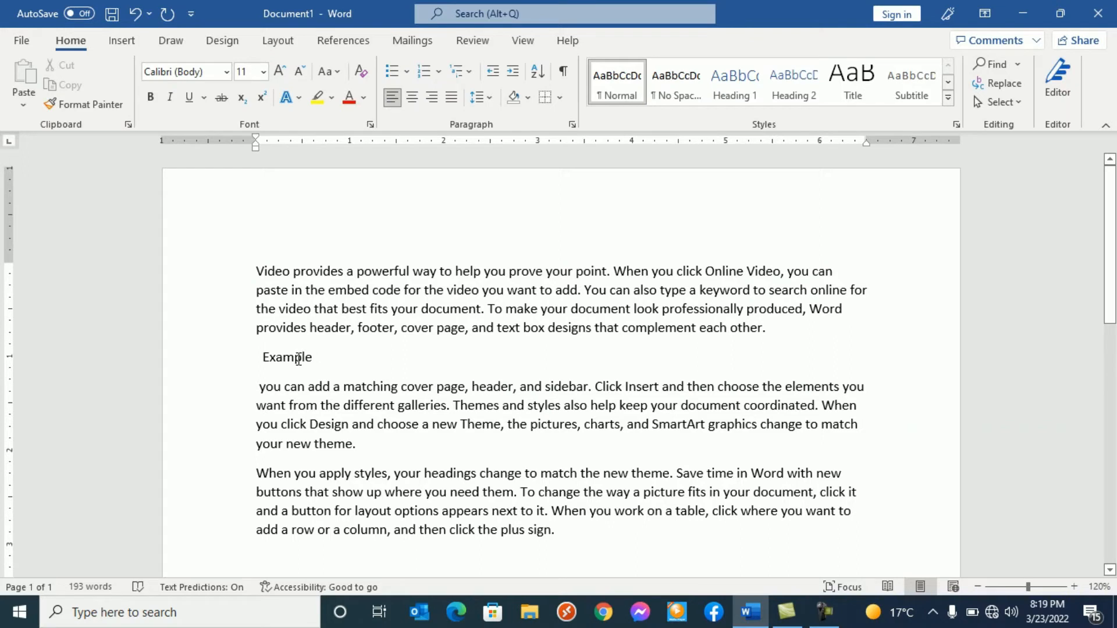
- Apply all borders and Blue, Accent 1, Lighter 40% shading to the entire "Example" paragraph
click(223, 364)
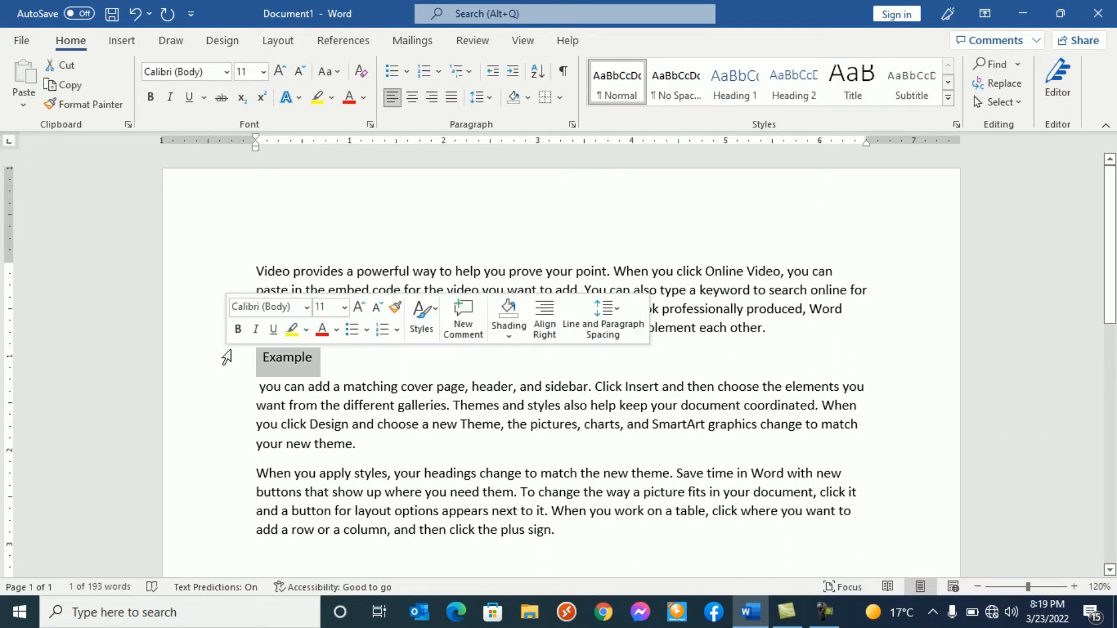
click(554, 99)
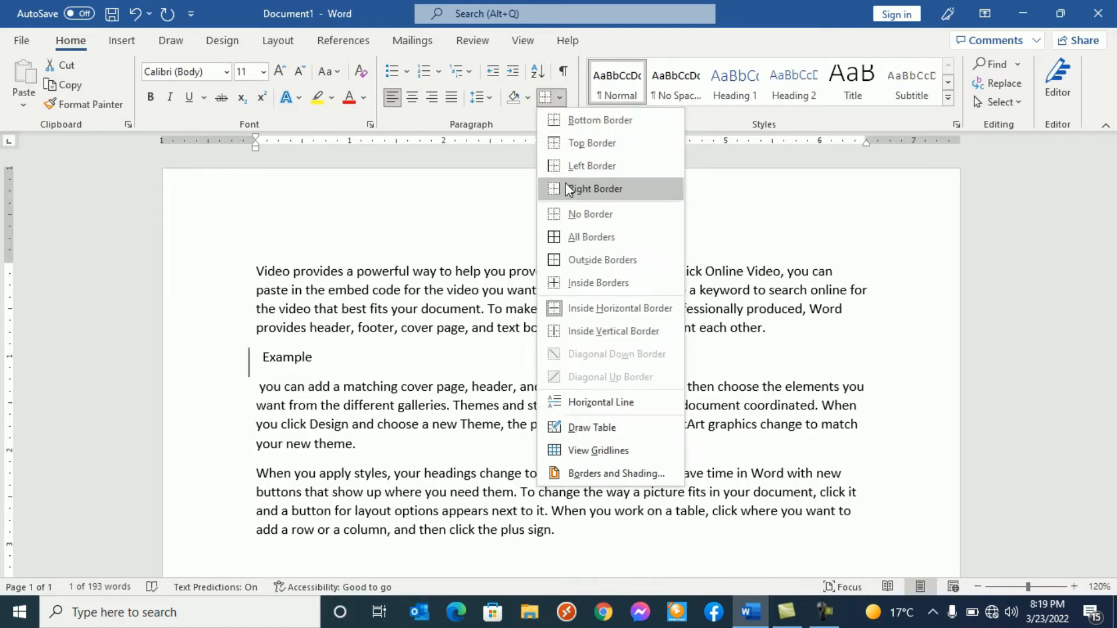
click(579, 237)
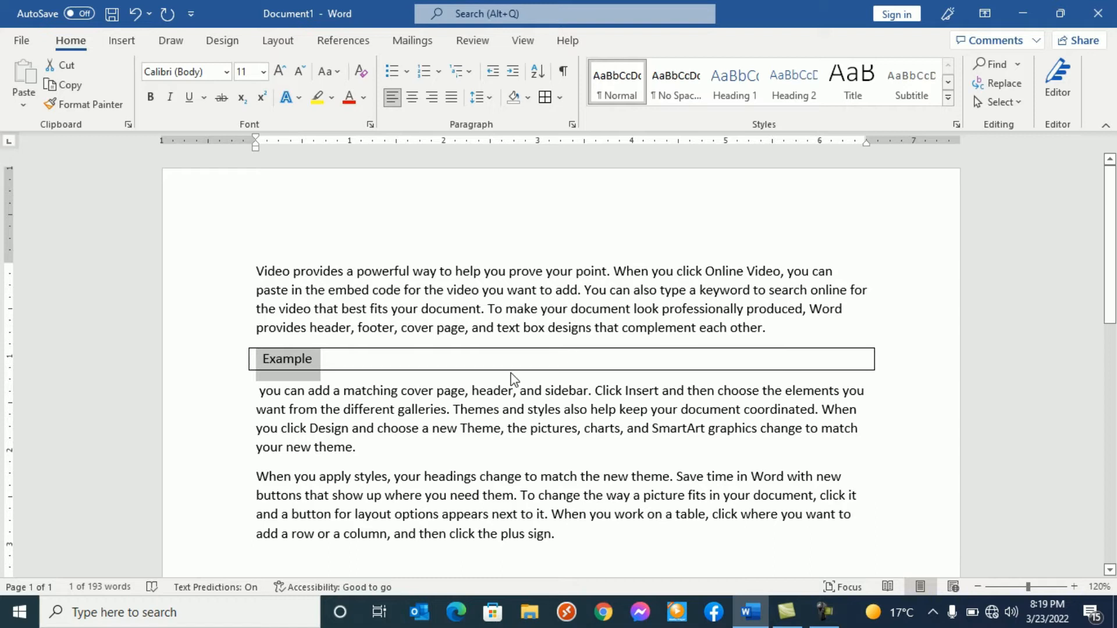
click(528, 98)
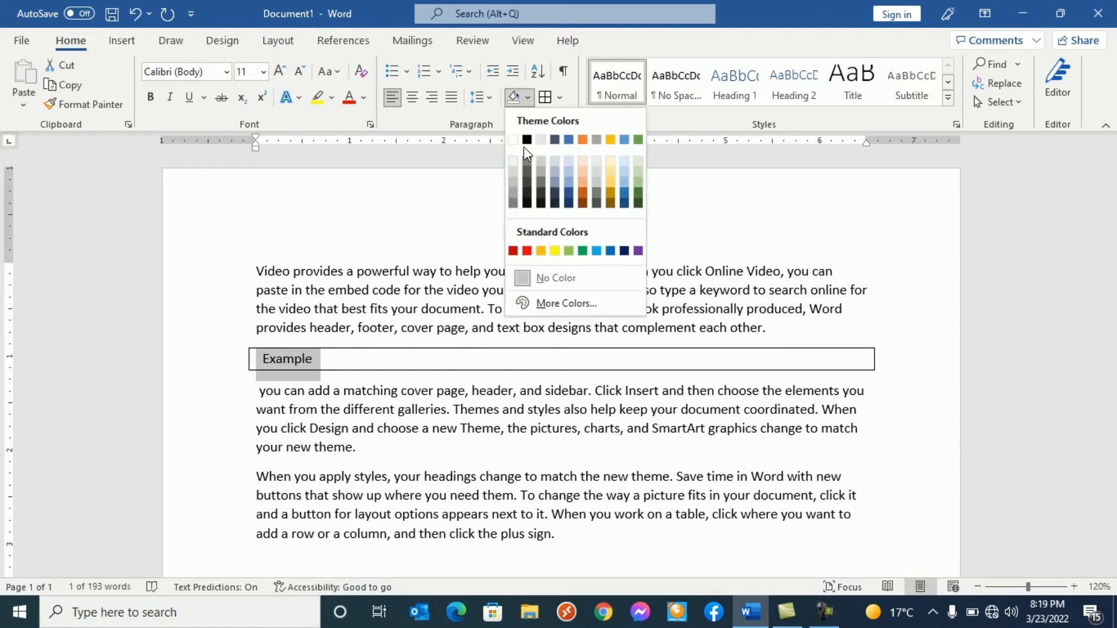
click(570, 184)
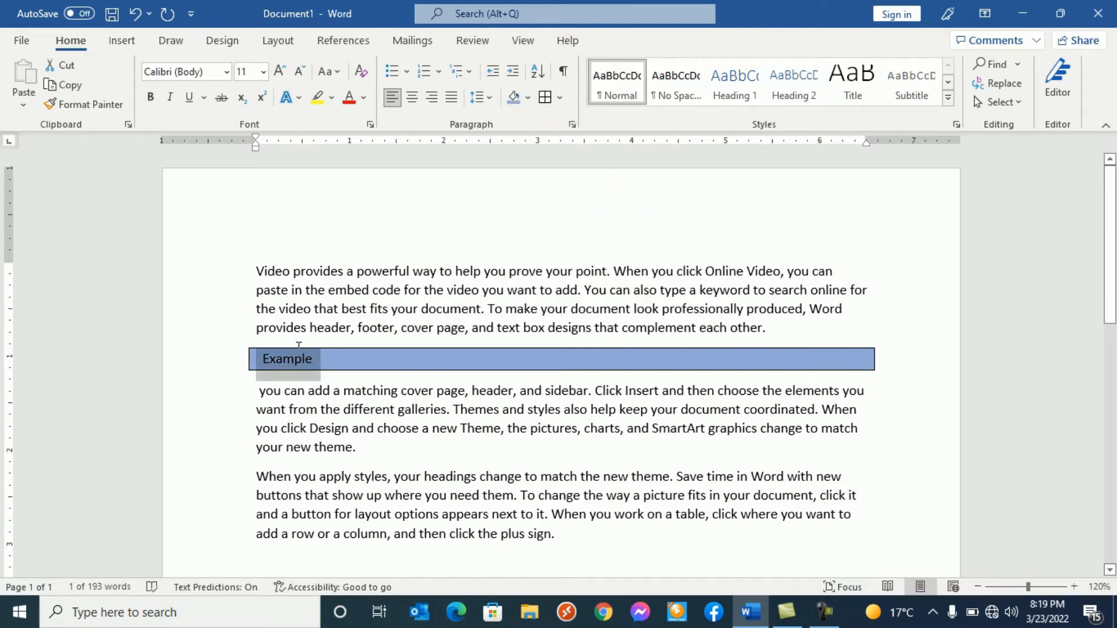
- Remove the border and the blue shading from the entire "Example" paragraph, and deselect it
click(210, 363)
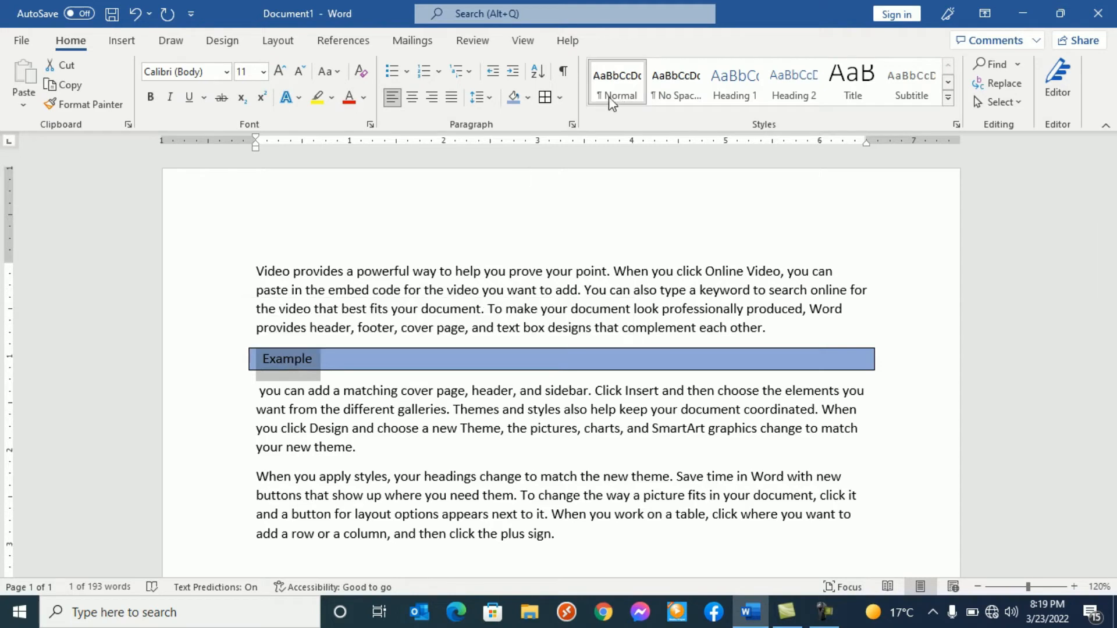
click(561, 98)
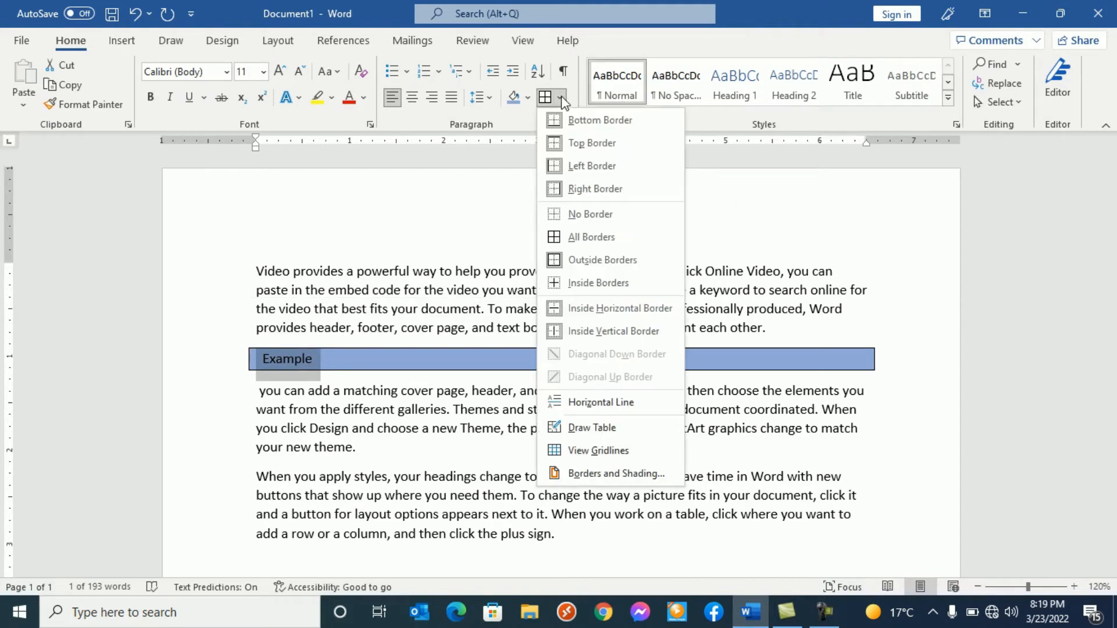
click(572, 214)
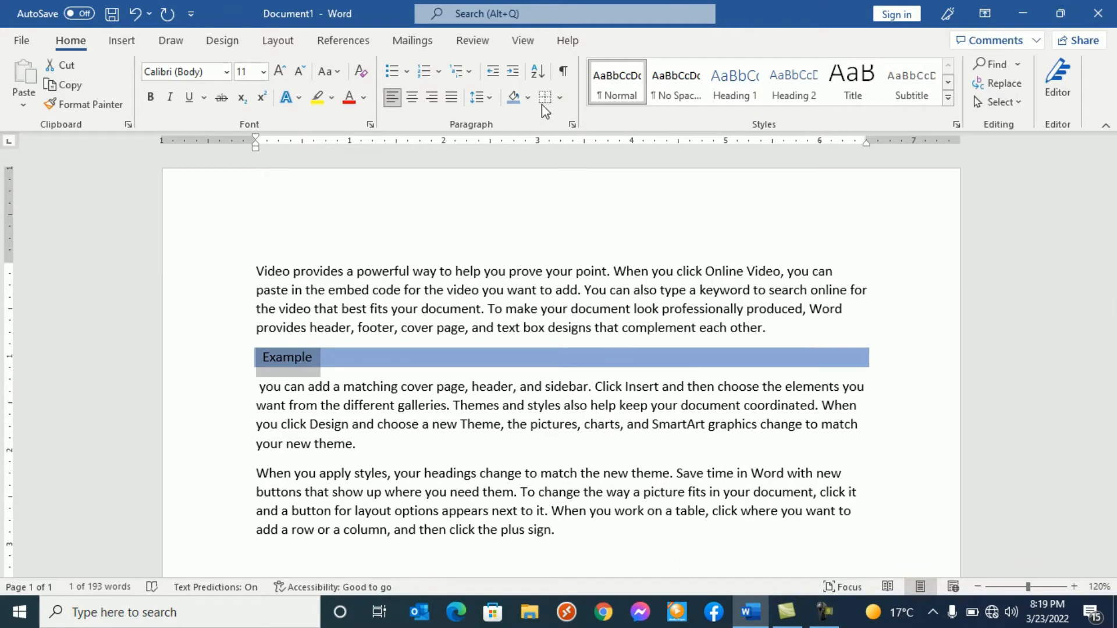
click(529, 98)
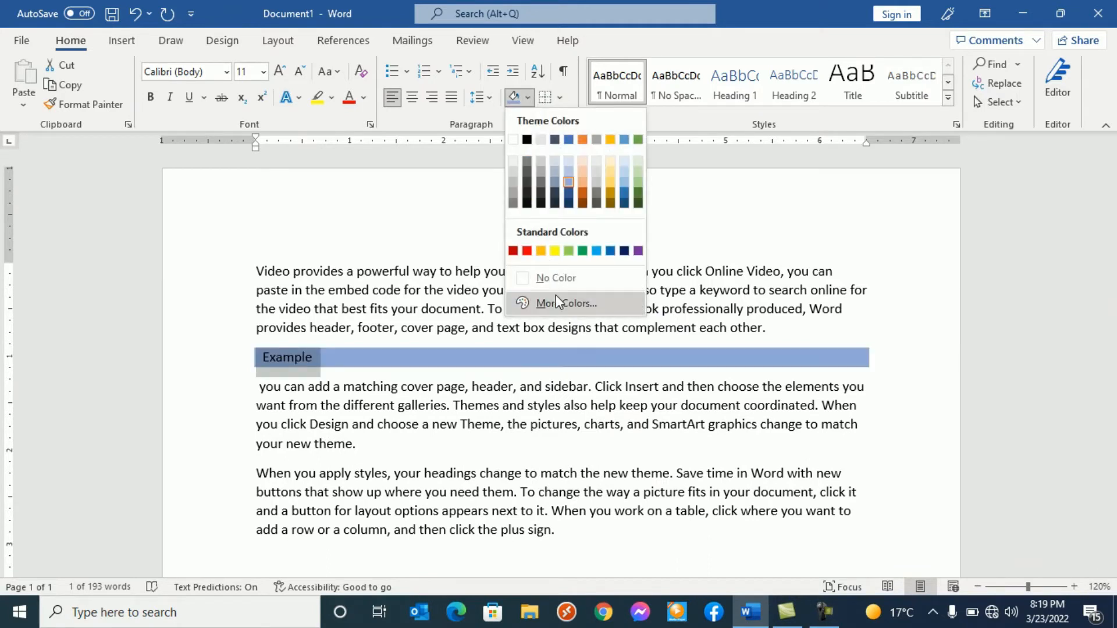
click(553, 278)
click(458, 367)
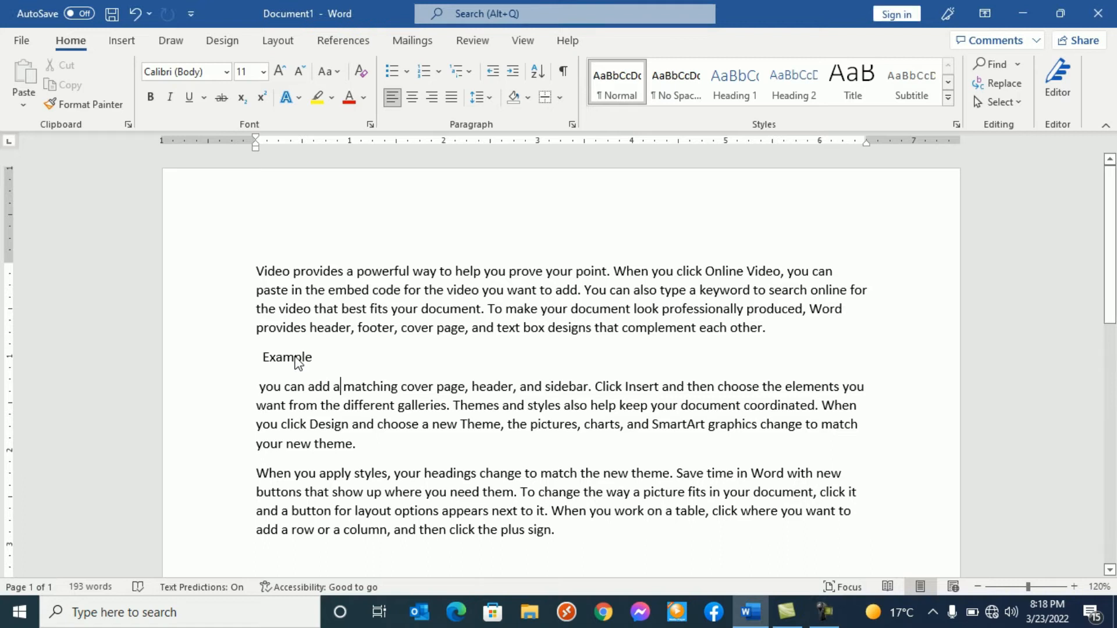
- Select only the word "Example" and apply all borders and a blue-gray theme shading color to it
double_click(298, 362)
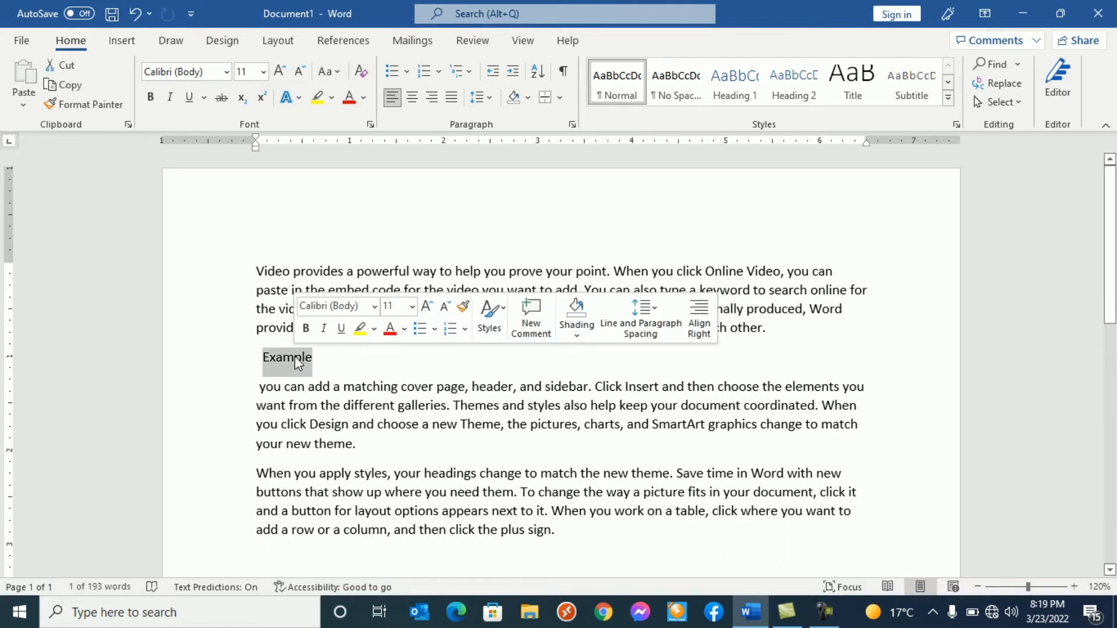
click(559, 97)
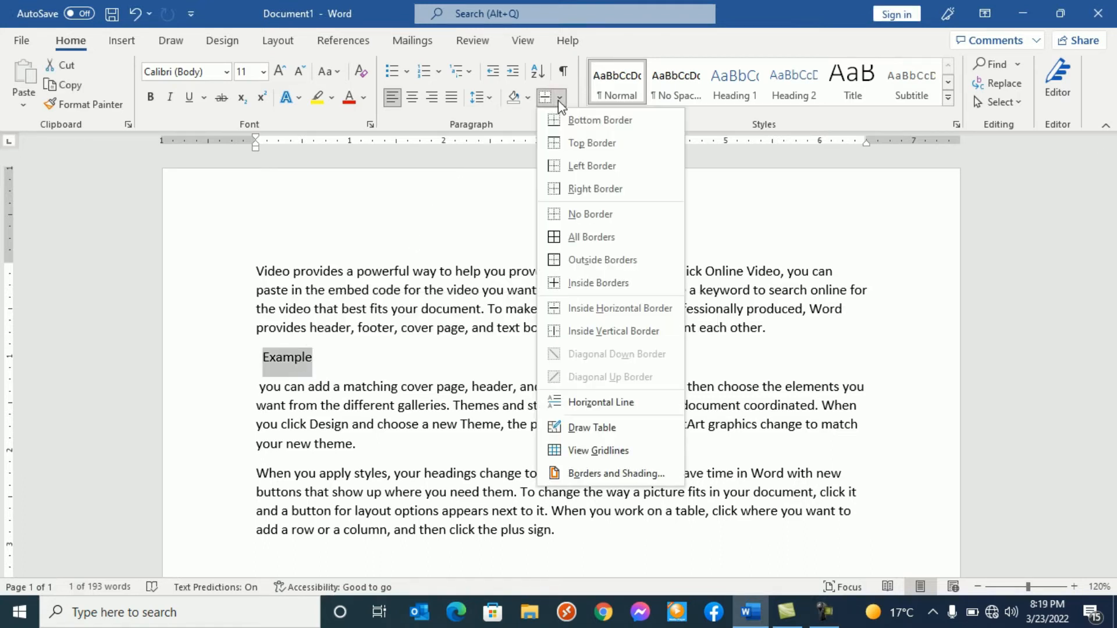
click(581, 239)
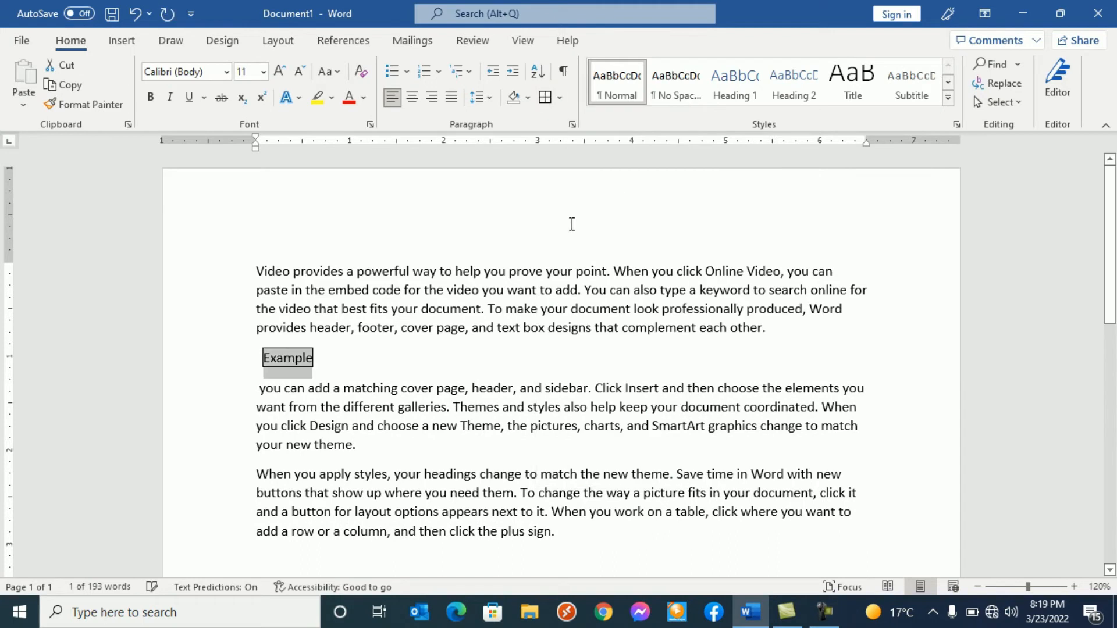
click(527, 99)
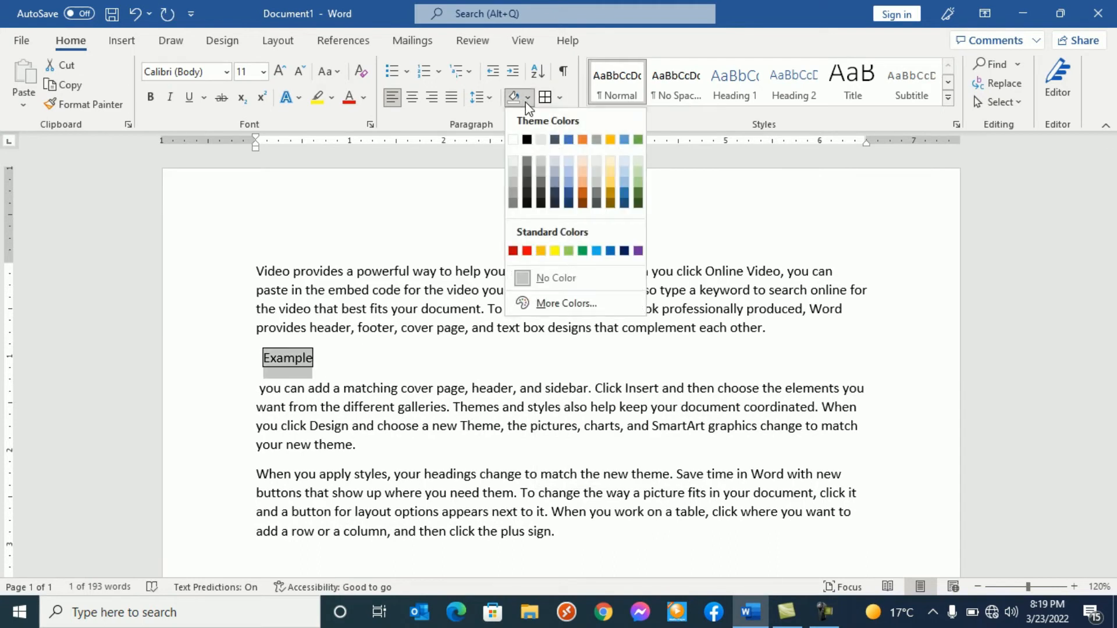
click(560, 184)
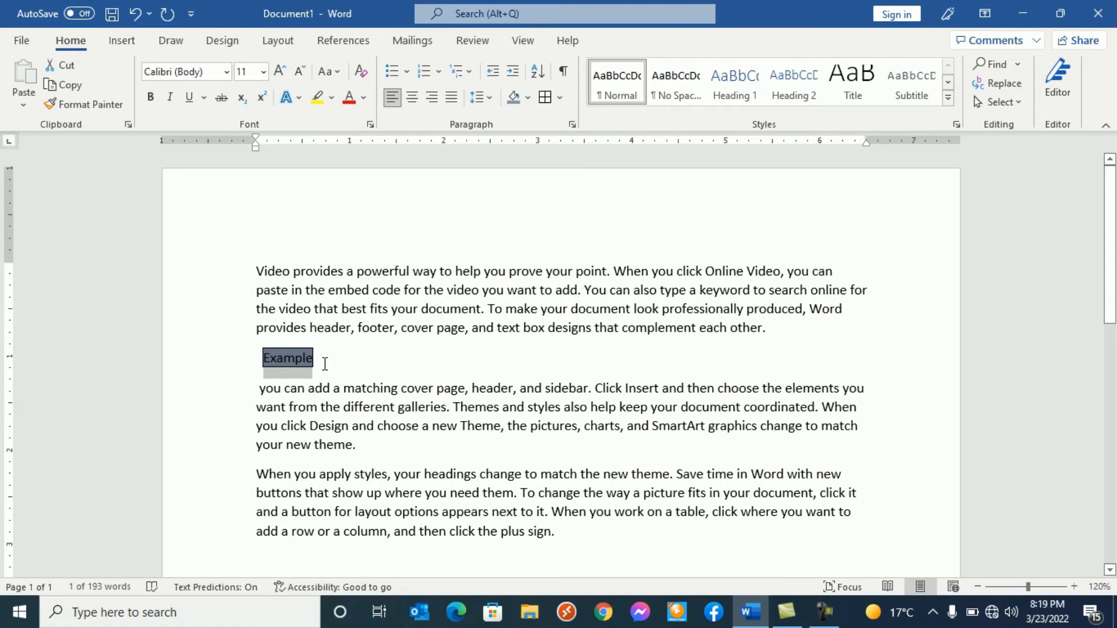
- Clear the border and the blue-gray shading from the word "Example", and deselect the word
click(560, 100)
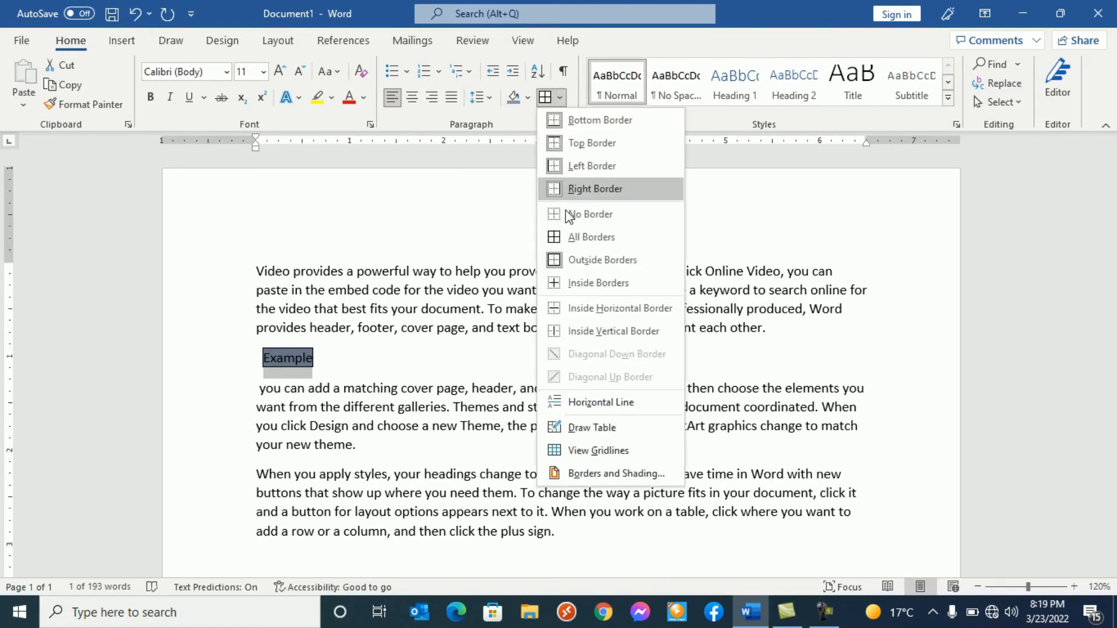
click(582, 214)
click(528, 96)
click(553, 277)
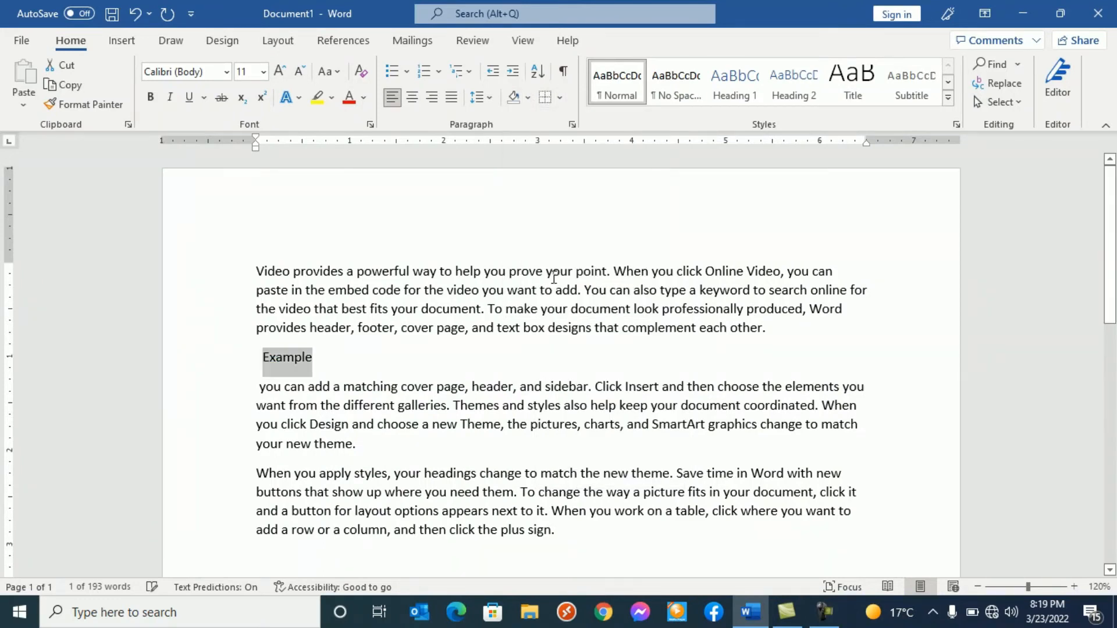
click(306, 374)
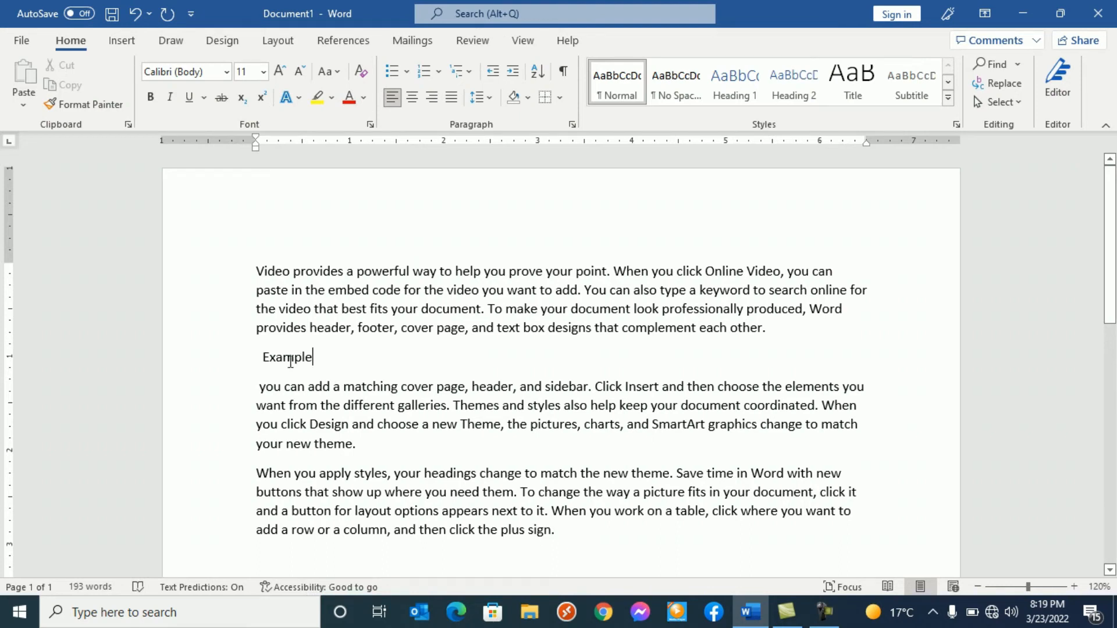
- Select the entire "Example" paragraph and apply all borders with Blue, Accent 1, Lighter 40% shading
click(224, 363)
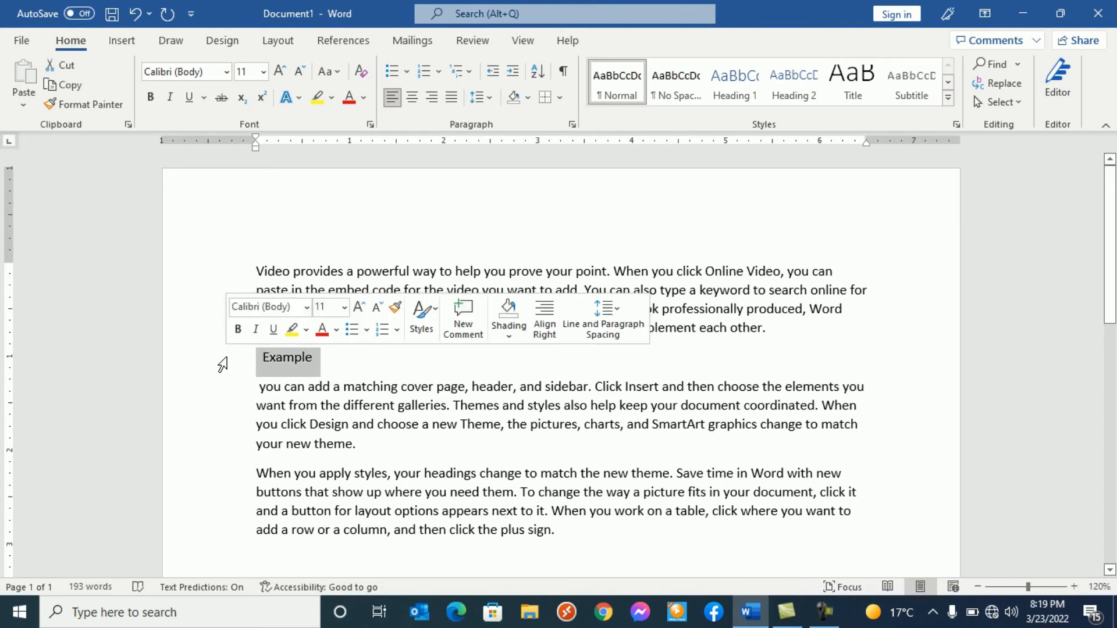
click(555, 99)
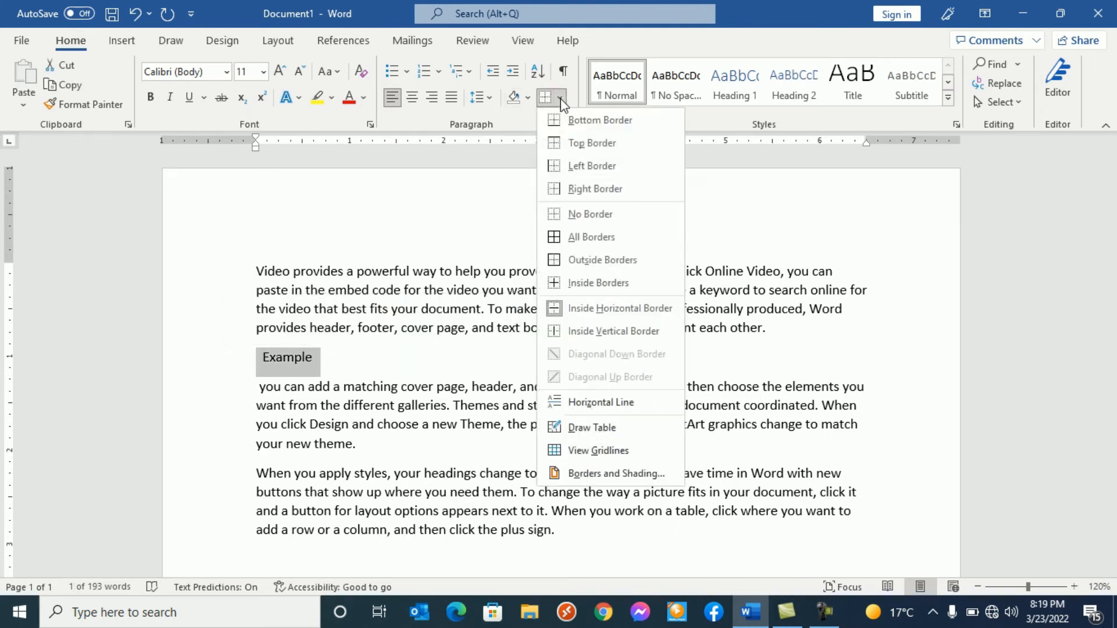
click(578, 238)
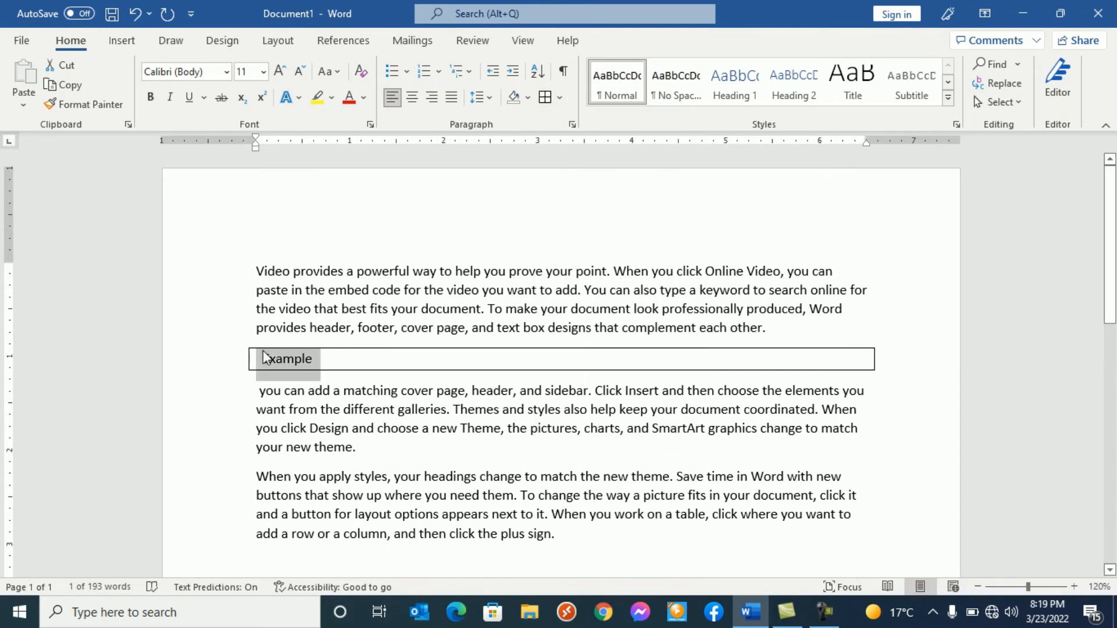
click(527, 99)
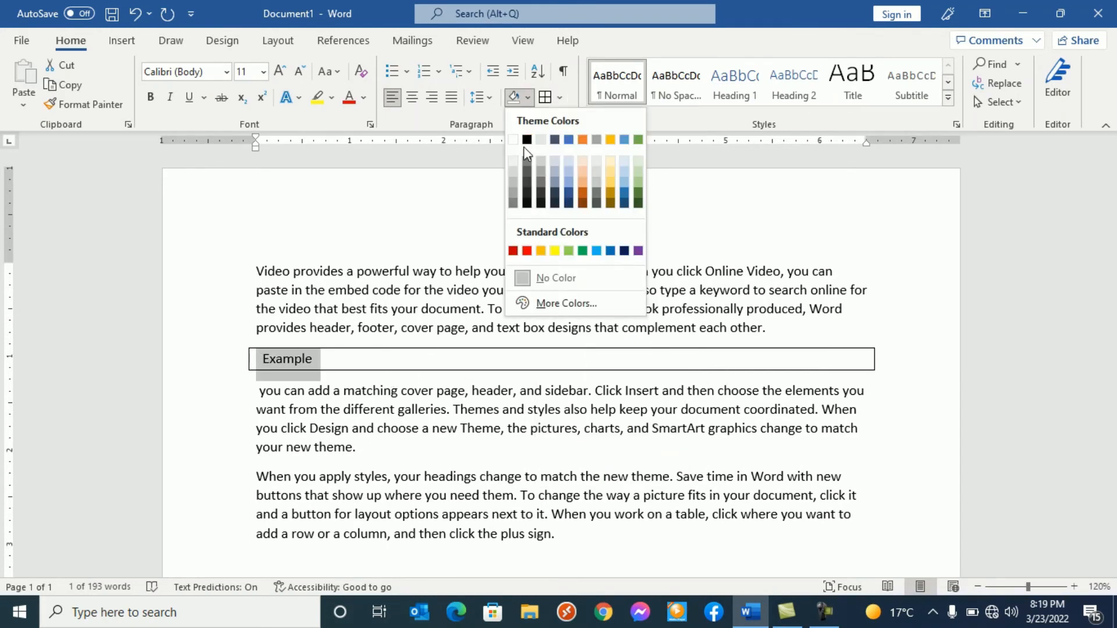
click(570, 184)
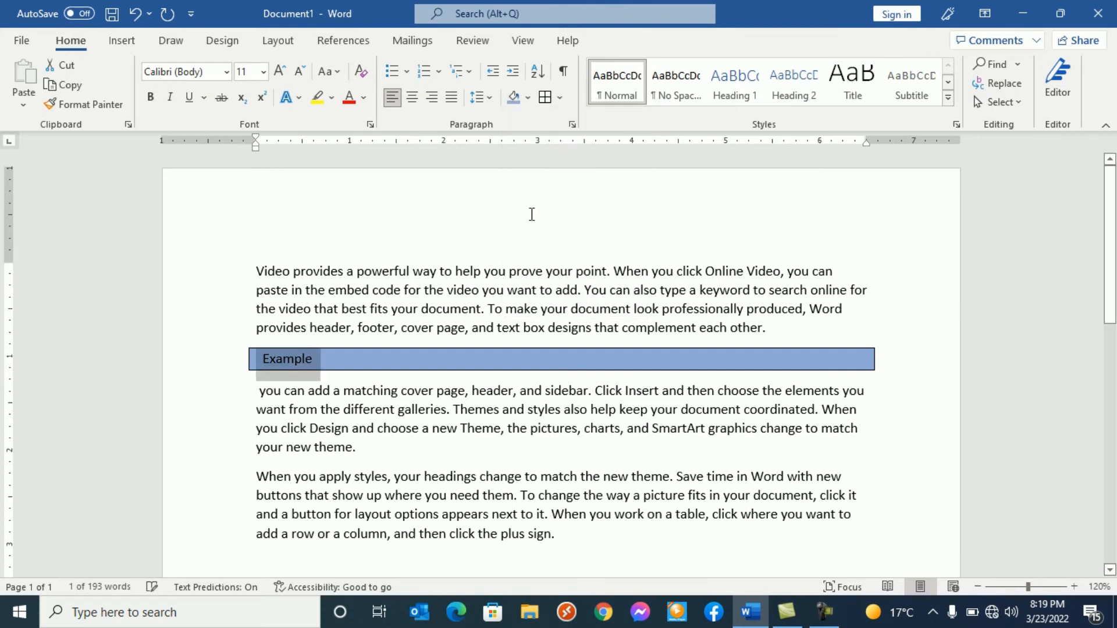
- Remove all borders and the shading color from the whole "Example" paragraph
click(206, 369)
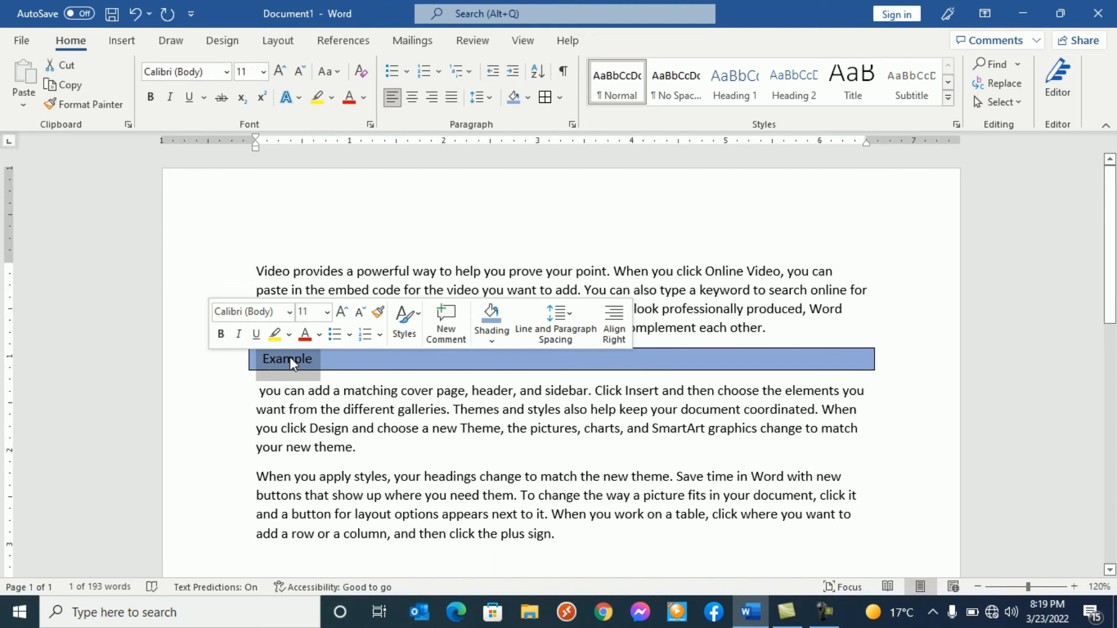
click(561, 99)
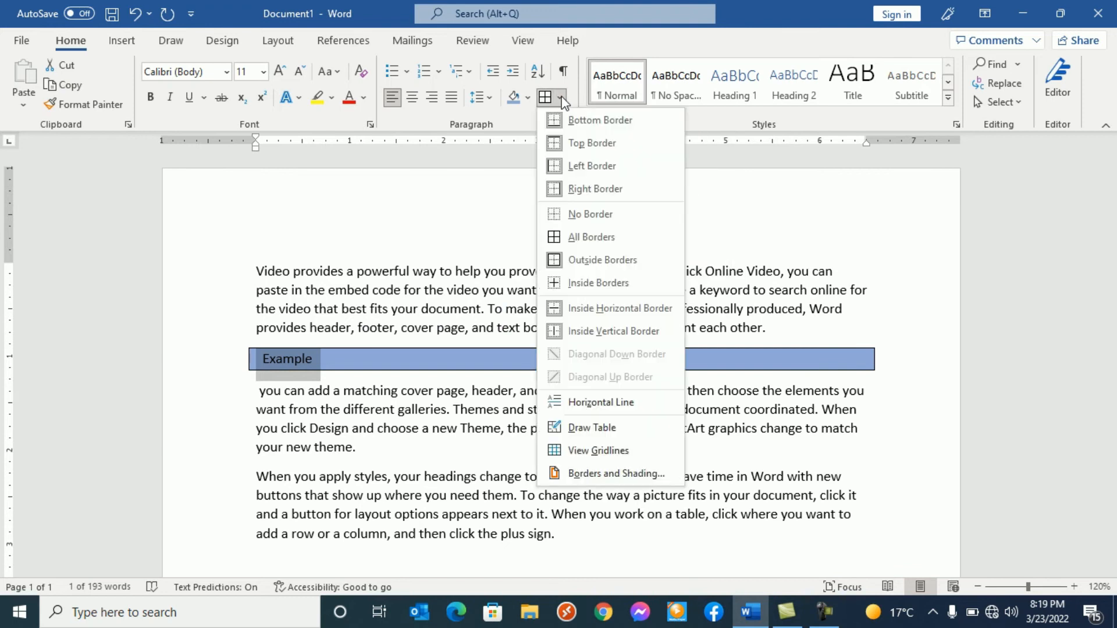
click(563, 216)
click(529, 97)
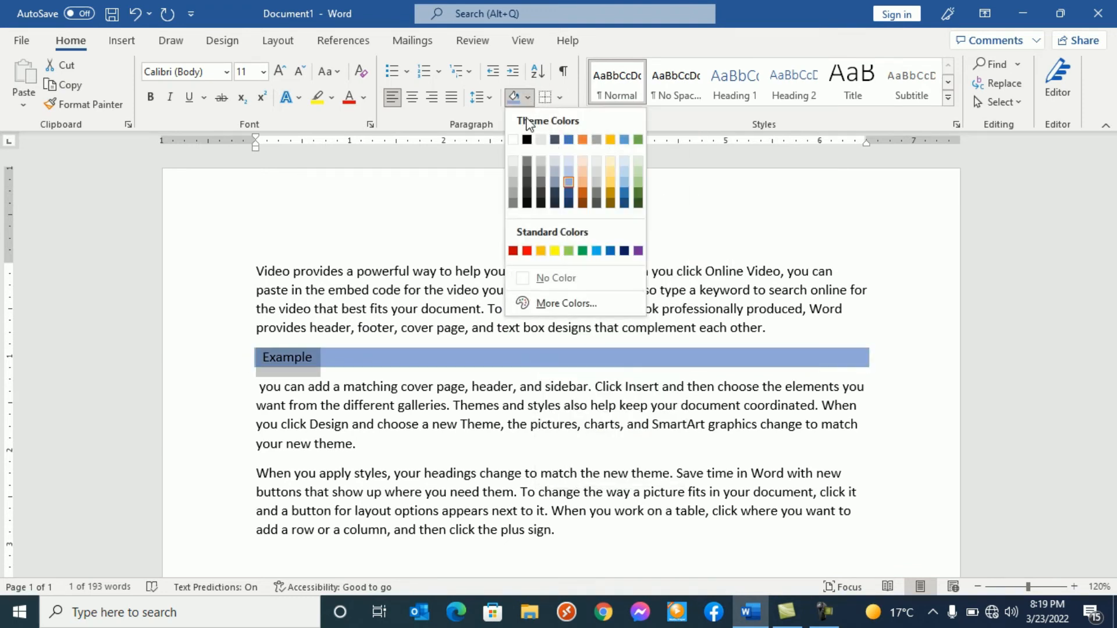
click(559, 278)
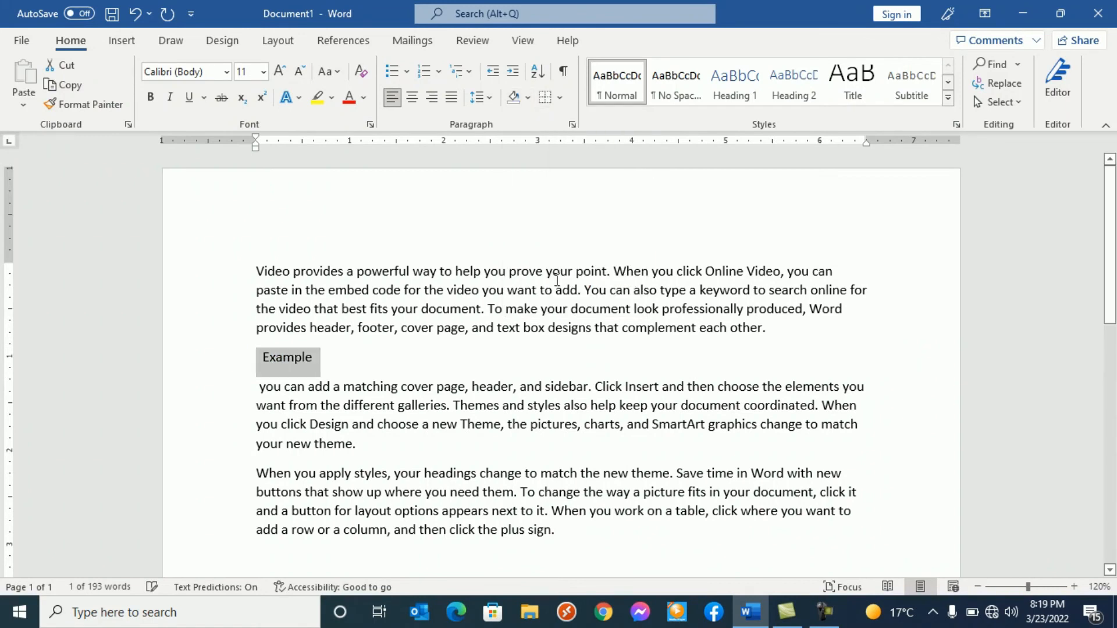